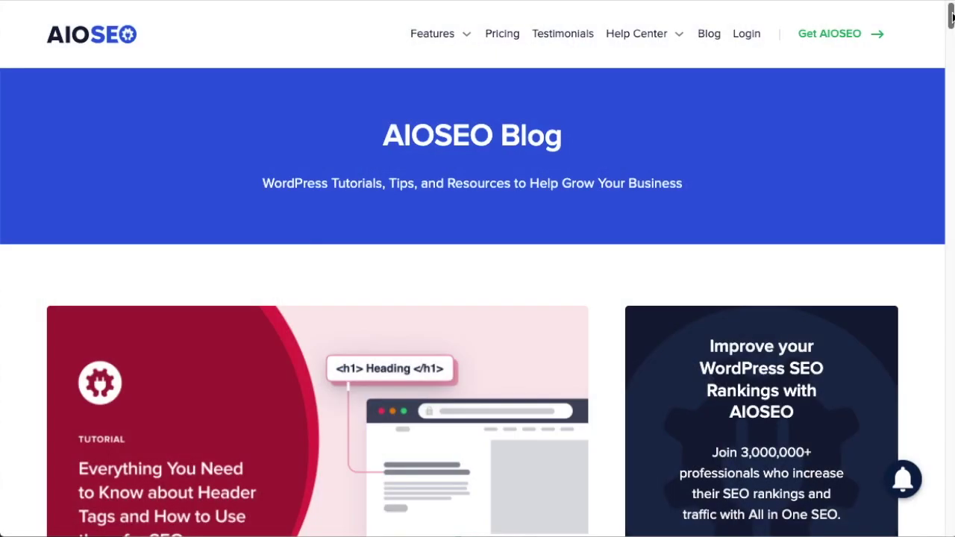
Step: Go to the main headline of the AIOSEO blog article on header tags and highlight it in full
drag(952, 18, 953, 35)
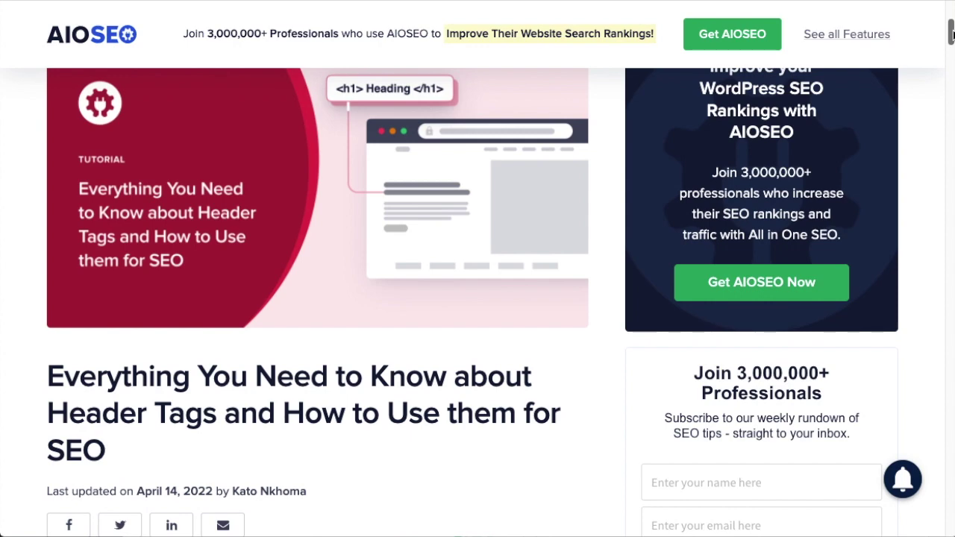
mouse_move(953, 35)
mouse_down()
mouse_move(953, 50)
mouse_move(941, 48)
mouse_up()
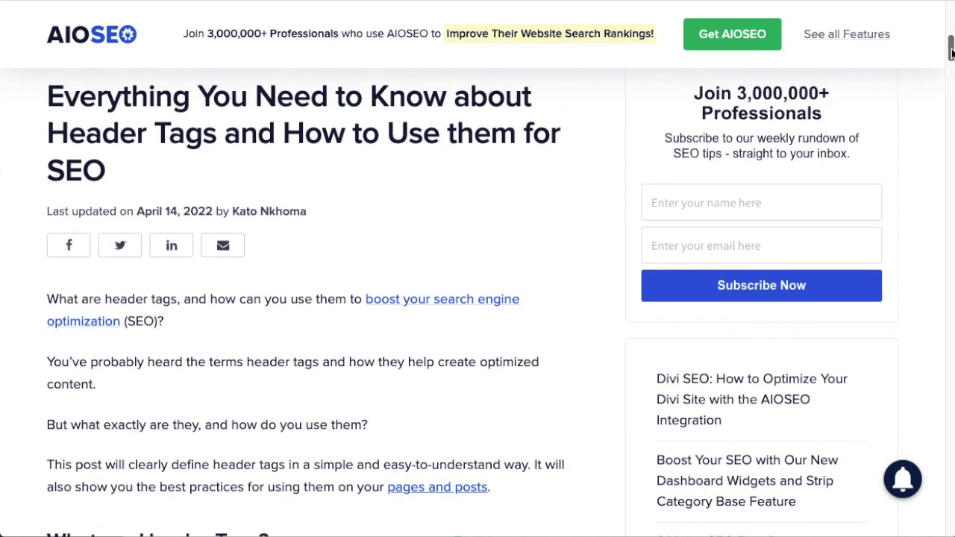
drag(952, 50, 952, 46)
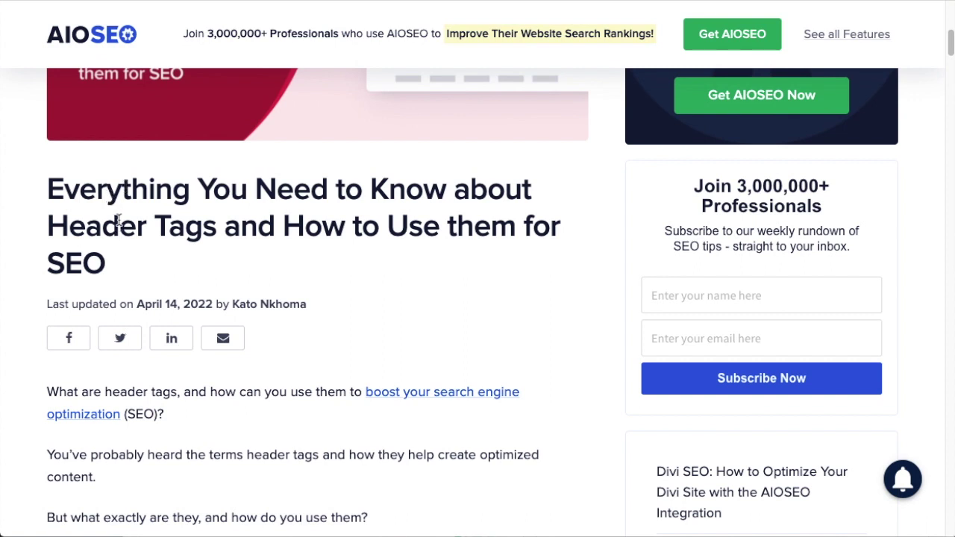
drag(108, 264, 48, 198)
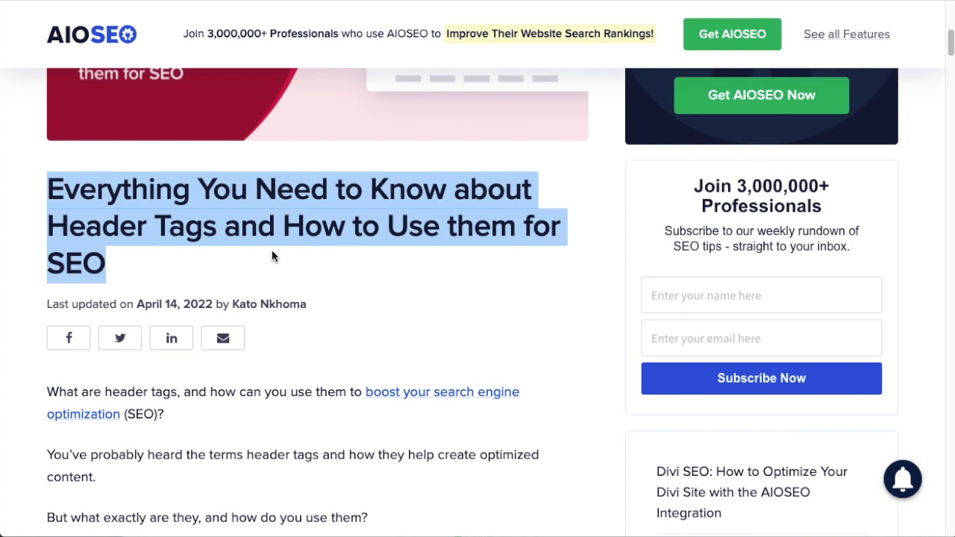
click(237, 232)
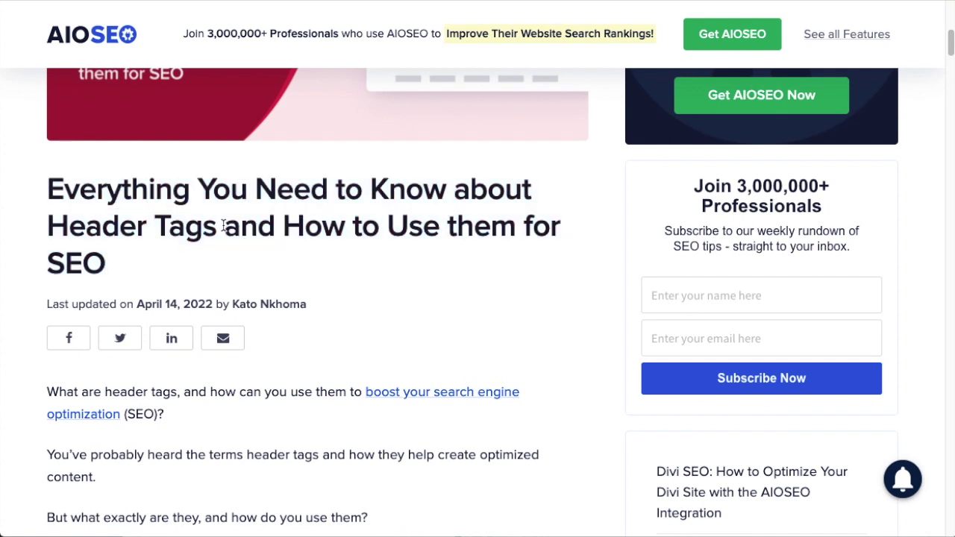
Step: Inspect the HTML code behind the article's main headline to check its heading tag, and close the inspector
right_click(223, 226)
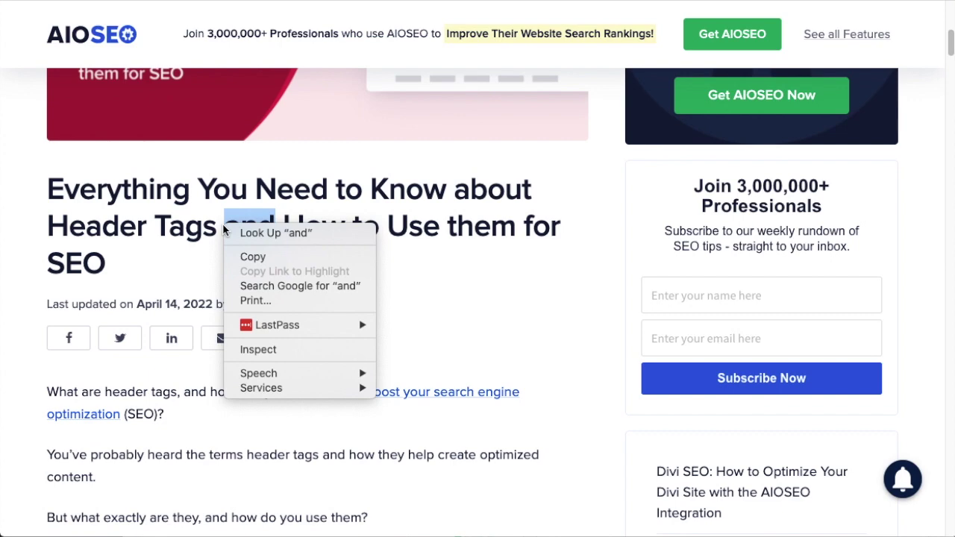
click(289, 350)
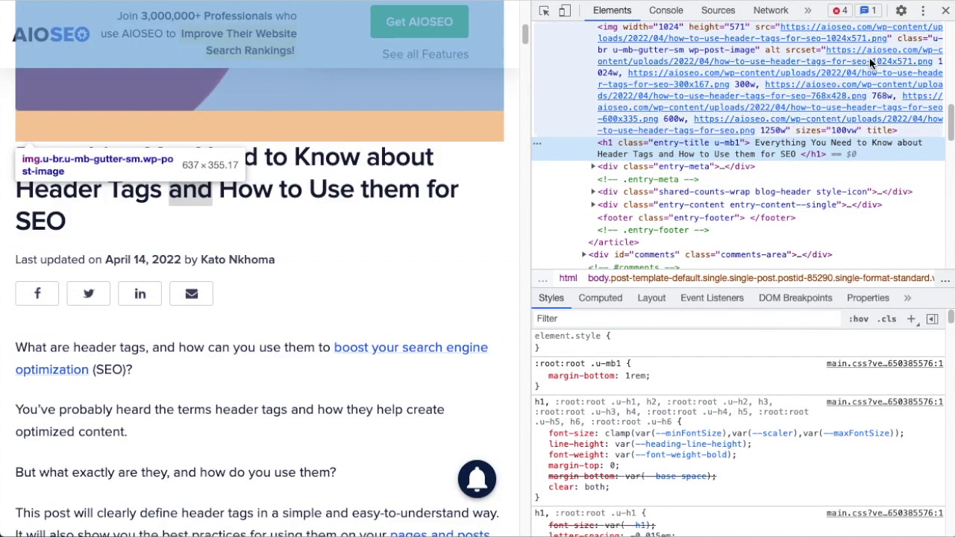
click(947, 12)
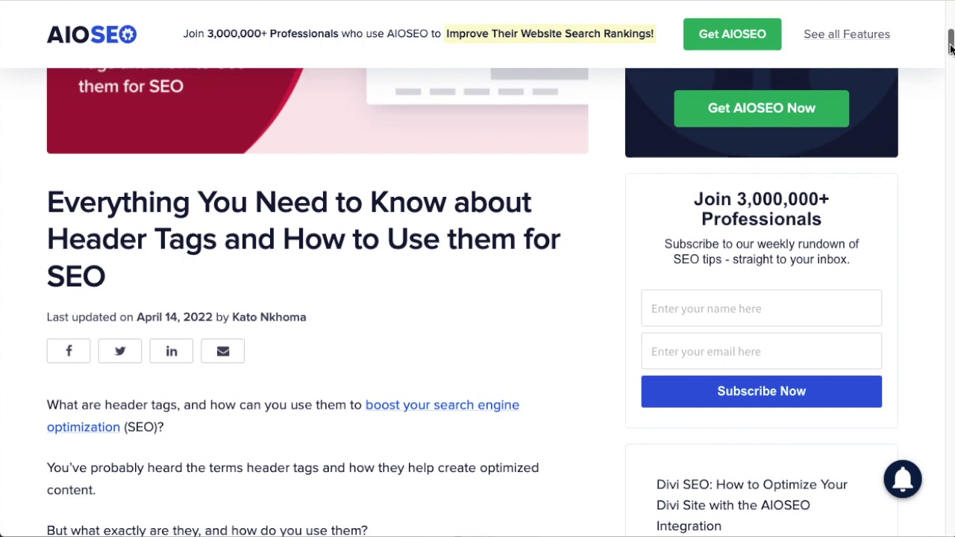
Step: Examine the article's section headings from "What are Header Tags?" to "1. Optimize Header Tags with Keywords", highlighting them along the way
drag(951, 48, 951, 74)
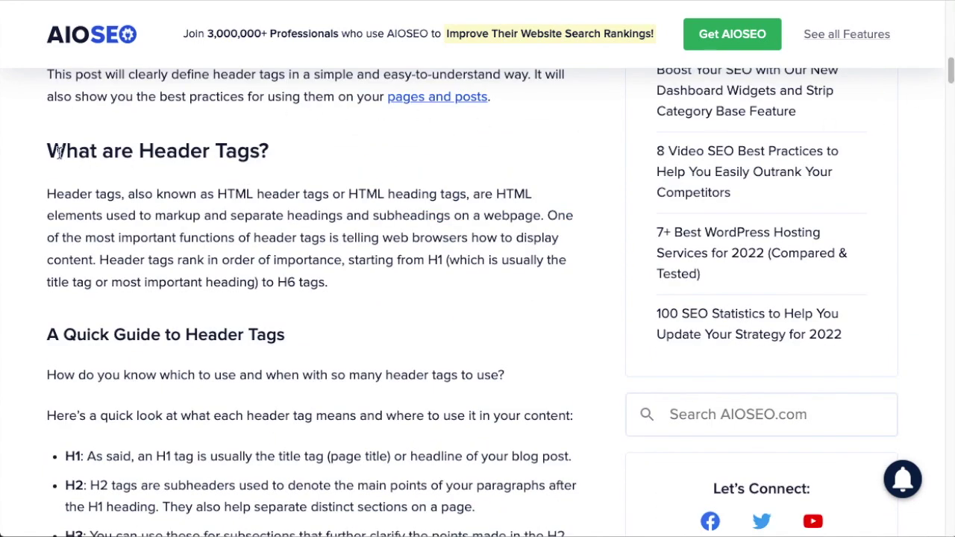
drag(52, 151, 270, 152)
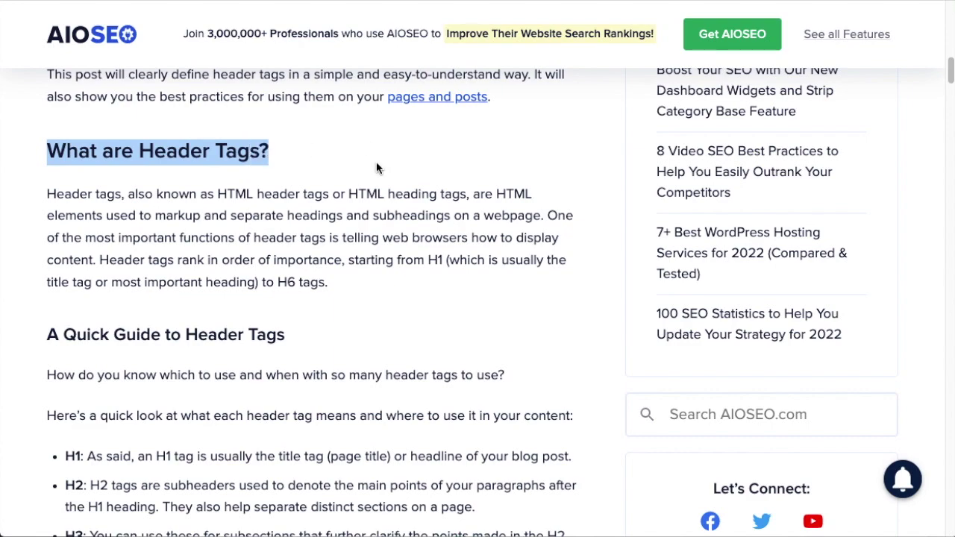
scroll(378, 187, down, 1)
scroll(378, 187, down, 3)
drag(284, 214, 139, 214)
scroll(138, 209, down, 5)
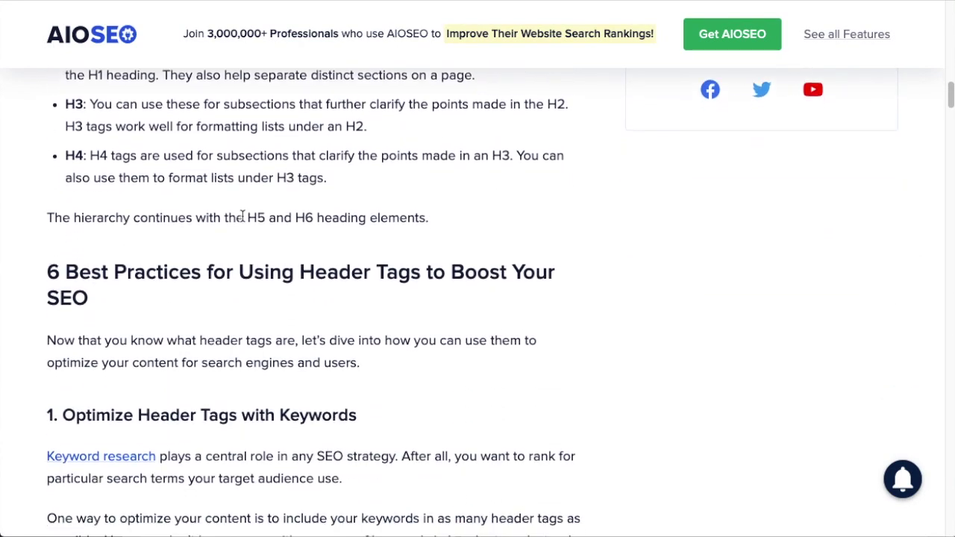
drag(91, 171, 93, 198)
drag(95, 314, 242, 315)
scroll(274, 279, down, 4)
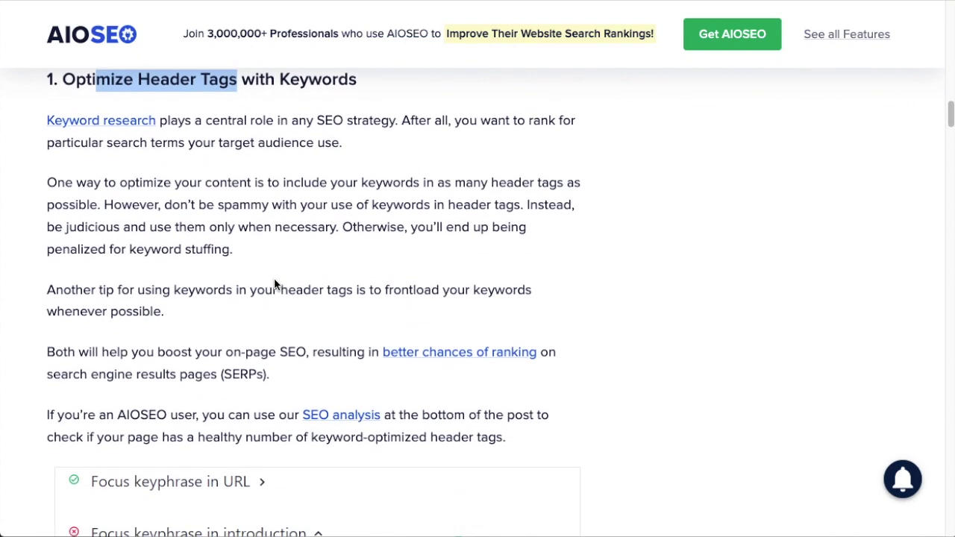
scroll(325, 217, up, 1)
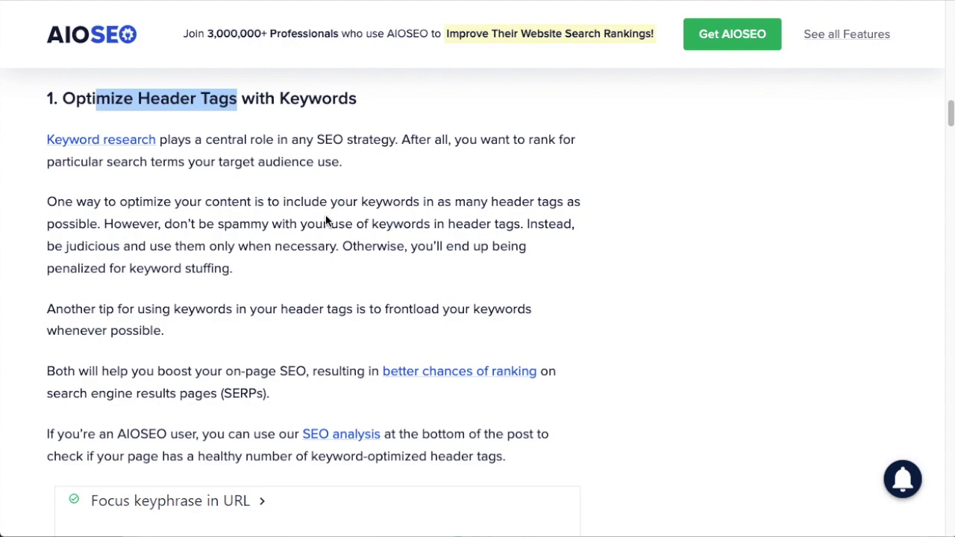
Step: Return to the article's headline and compare it with the "What are Header Tags?" and "A Quick Guide to Header Tags" headings by highlighting each
scroll(326, 221, up, 15)
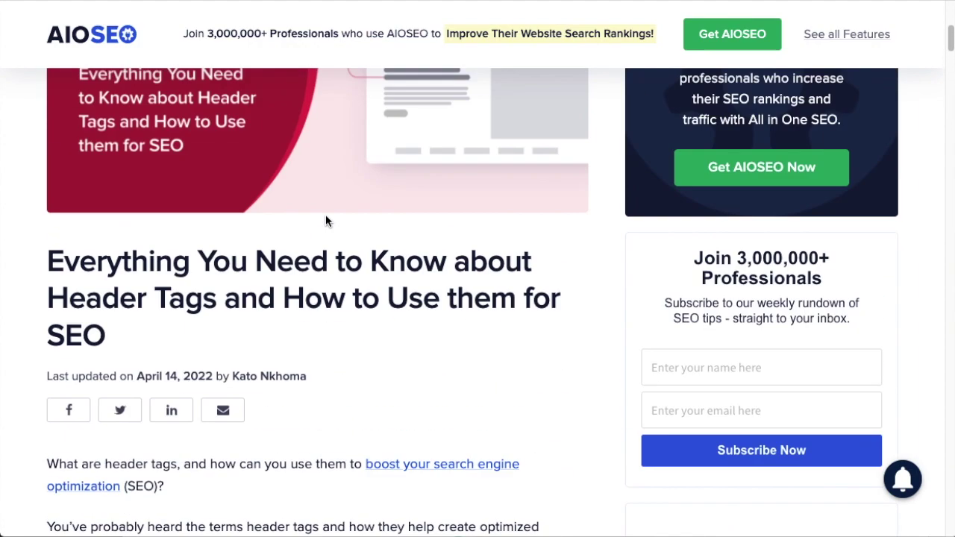
drag(52, 259, 51, 289)
click(138, 345)
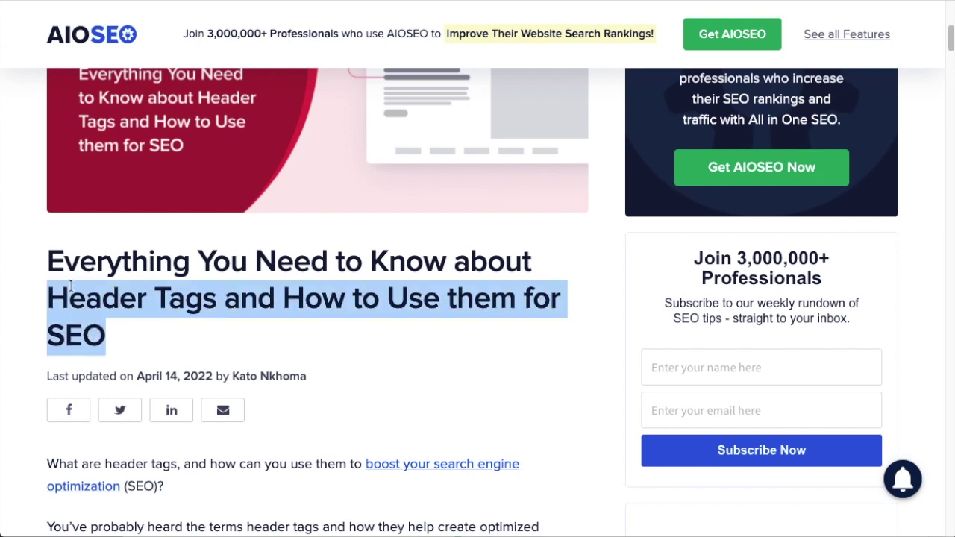
scroll(197, 274, down, 5)
scroll(197, 273, down, 1)
drag(113, 321, 215, 332)
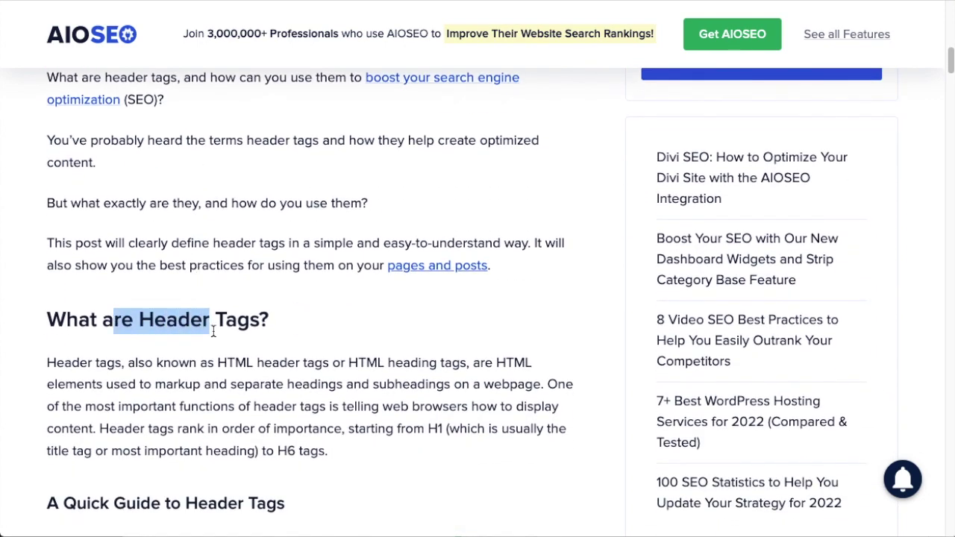
scroll(227, 333, down, 3)
drag(112, 334, 206, 336)
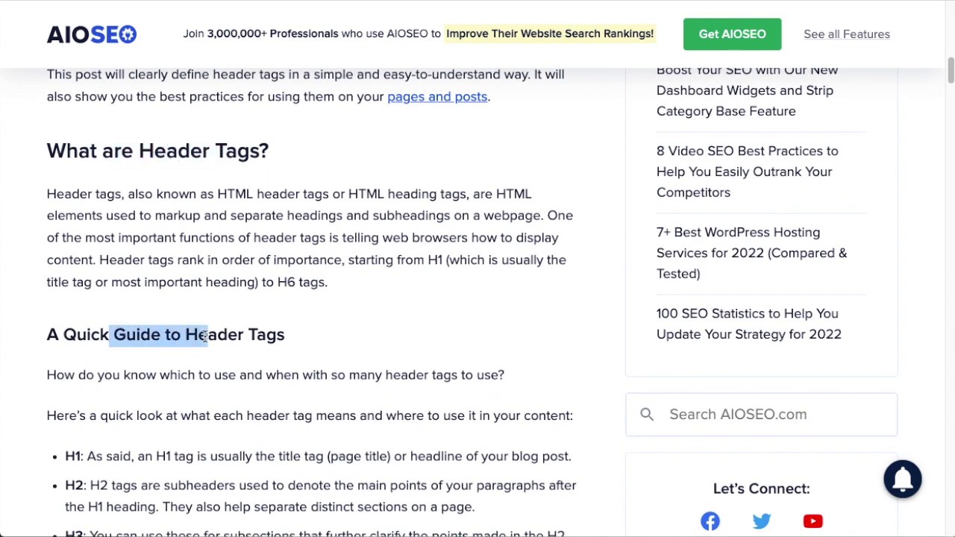
Step: Review the H1 to H4 list and highlight parts of the "6 Best Practices" and "1. Optimize Header Tags with Keywords" headings
scroll(205, 336, down, 3)
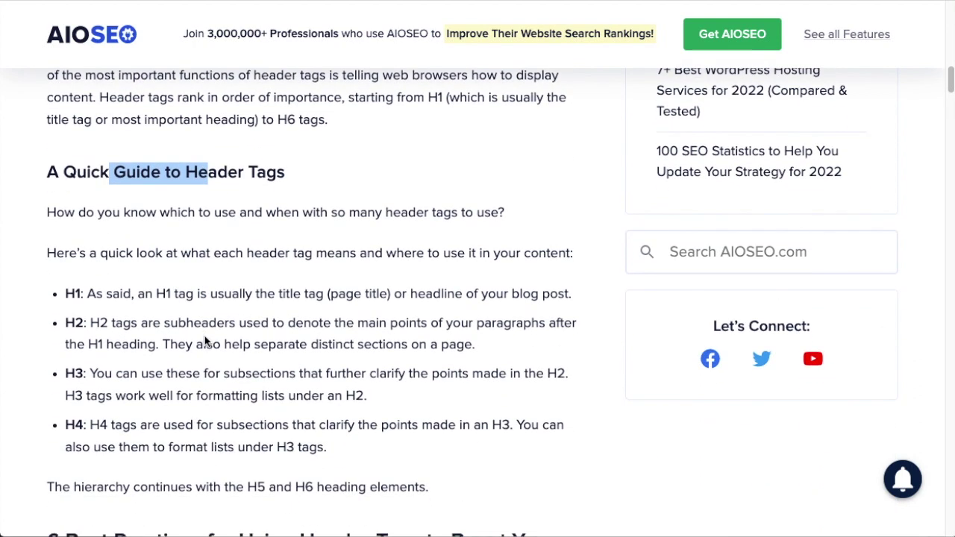
click(76, 293)
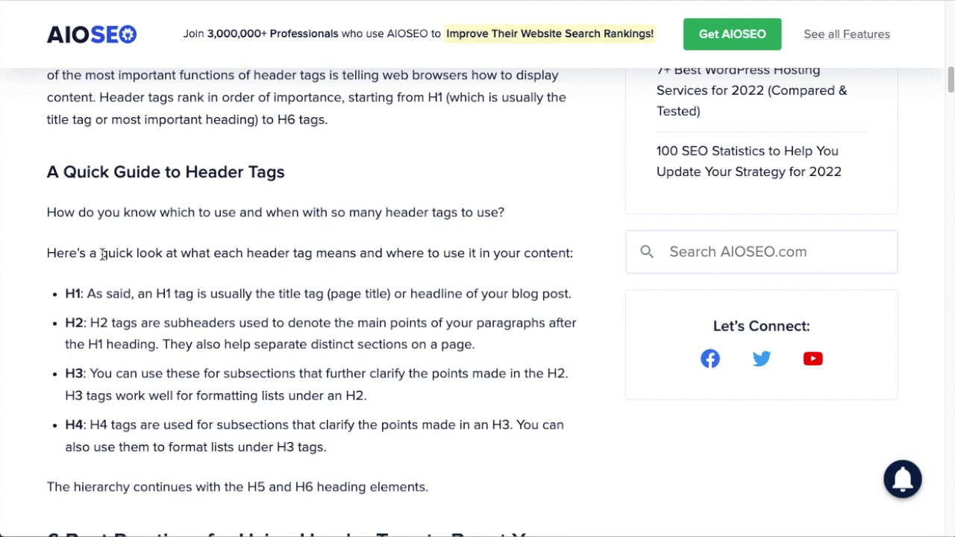
scroll(94, 270, down, 3)
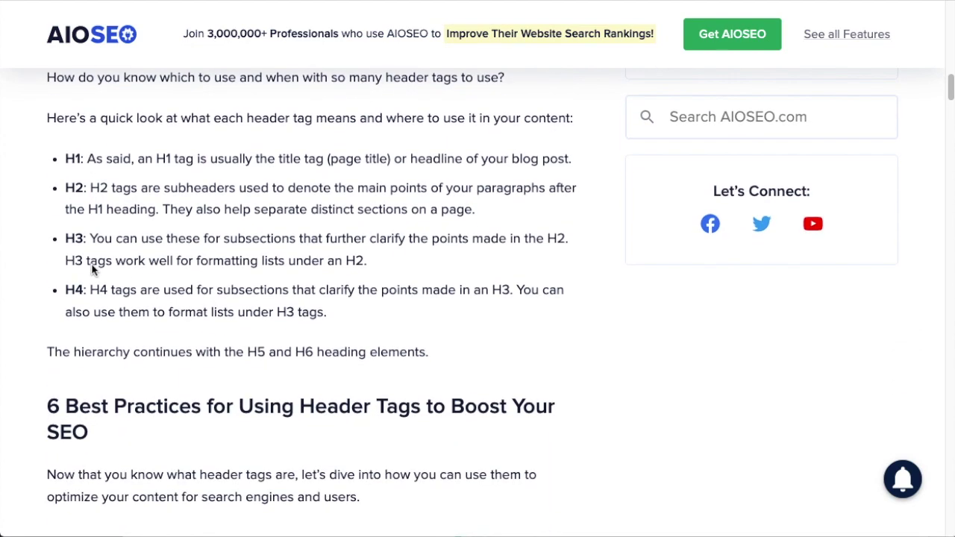
drag(99, 409, 169, 414)
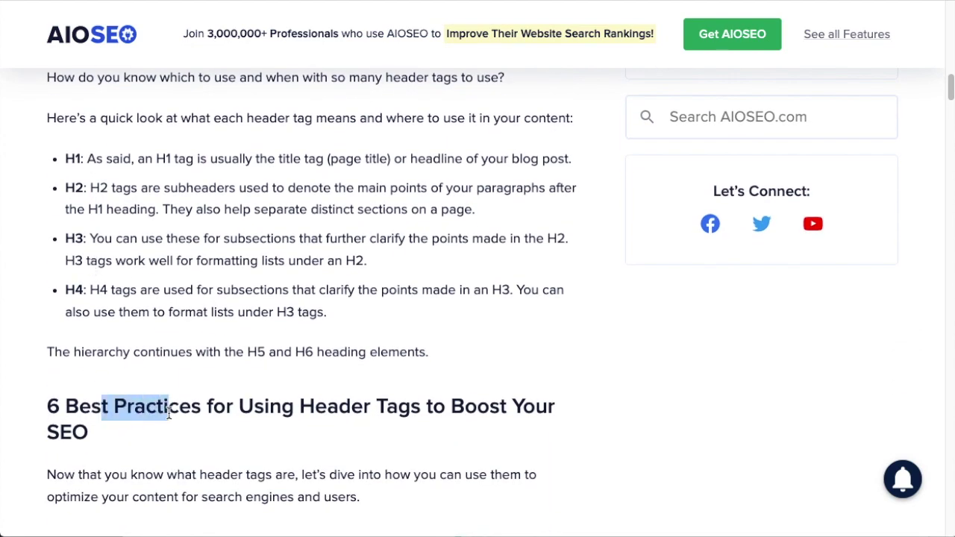
scroll(169, 409, down, 5)
drag(134, 348, 211, 354)
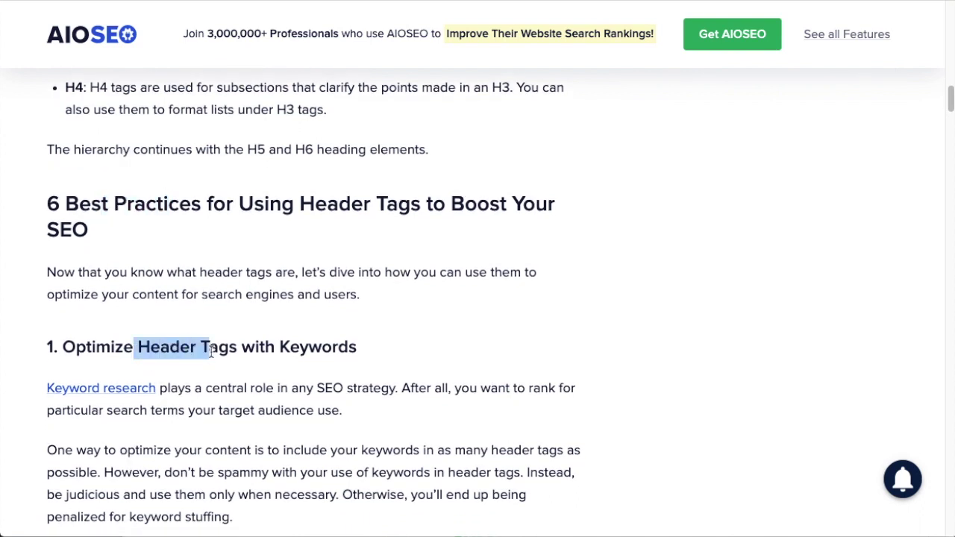
Step: Read through the first best practice on keywords and on to "2. Use Header Tags to Reinforce Search Intent"
scroll(549, 301, down, 1)
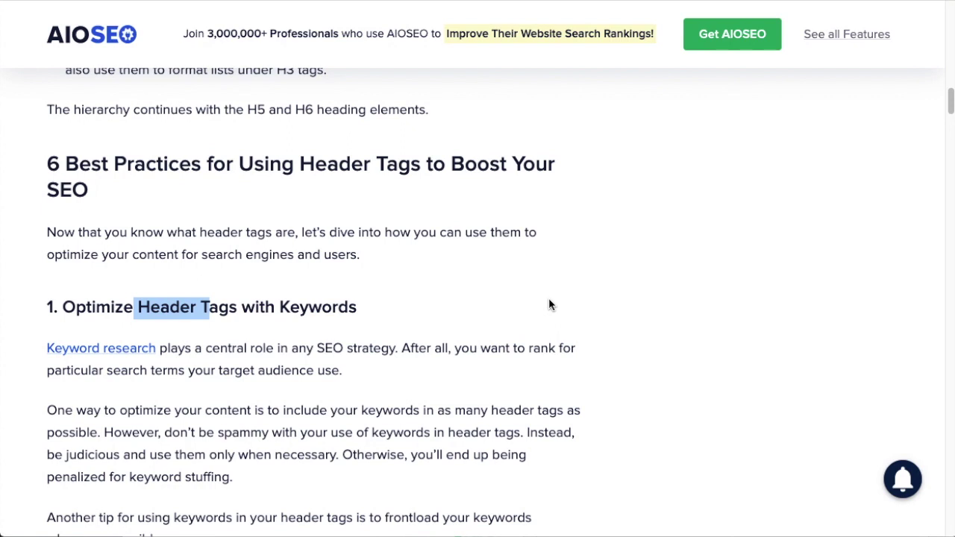
scroll(548, 298, down, 1)
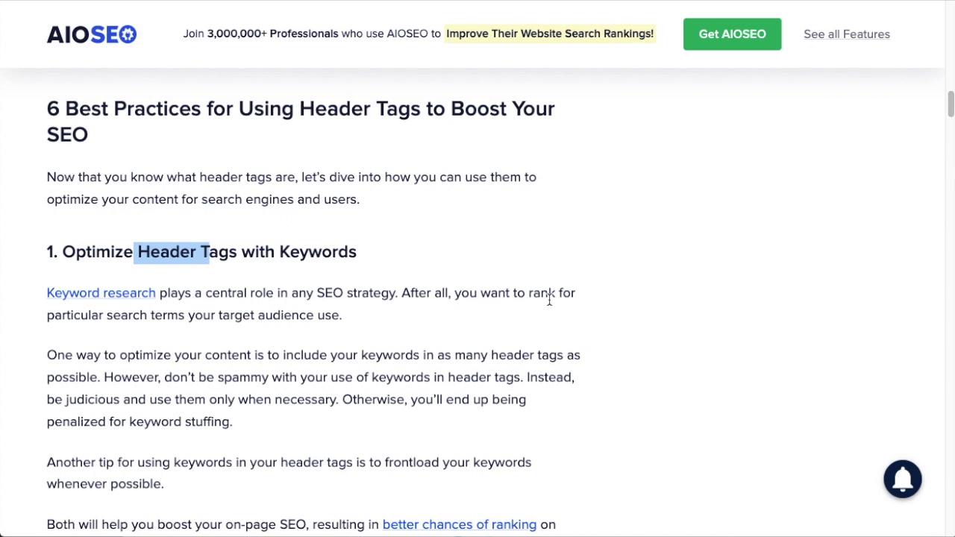
scroll(549, 298, down, 2)
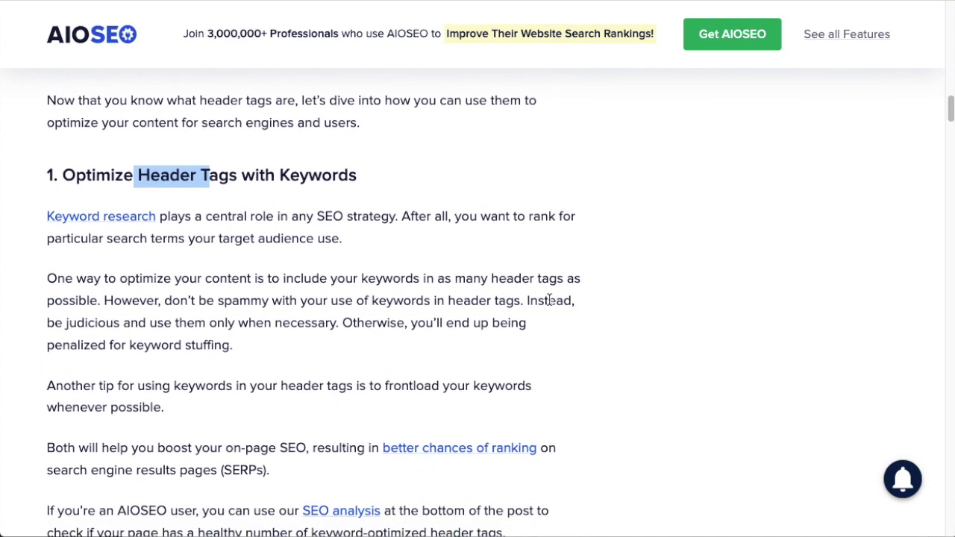
scroll(548, 300, down, 1)
scroll(549, 299, down, 1)
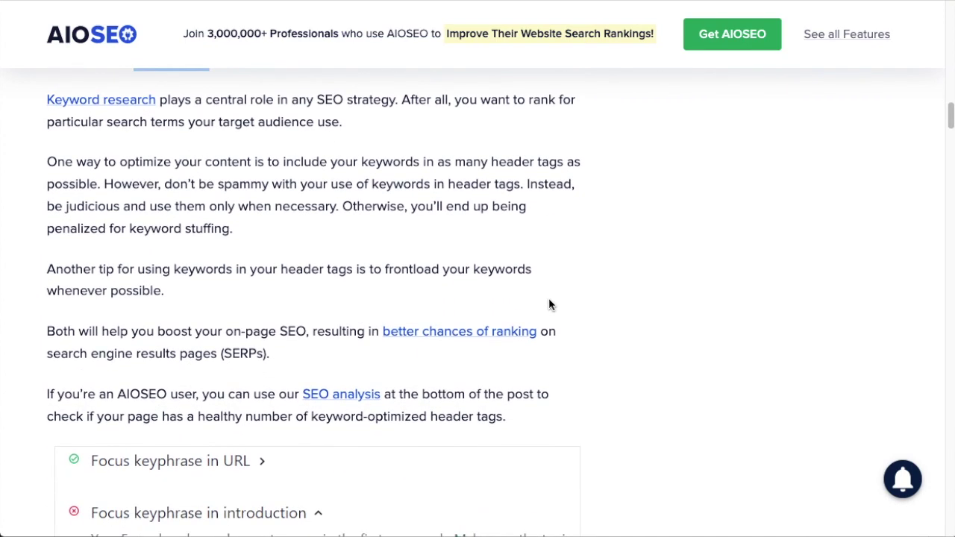
scroll(549, 303, down, 2)
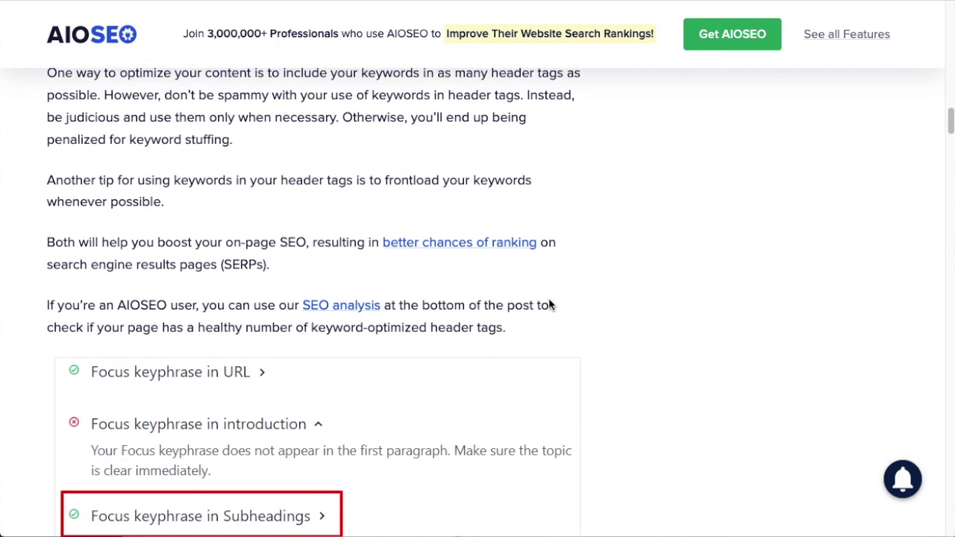
scroll(549, 302, down, 5)
scroll(549, 302, down, 3)
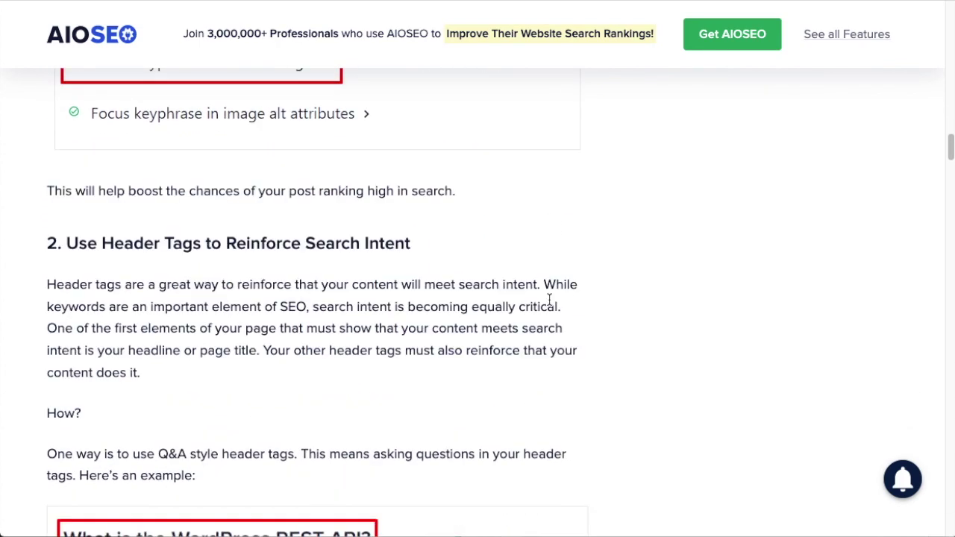
scroll(549, 300, down, 1)
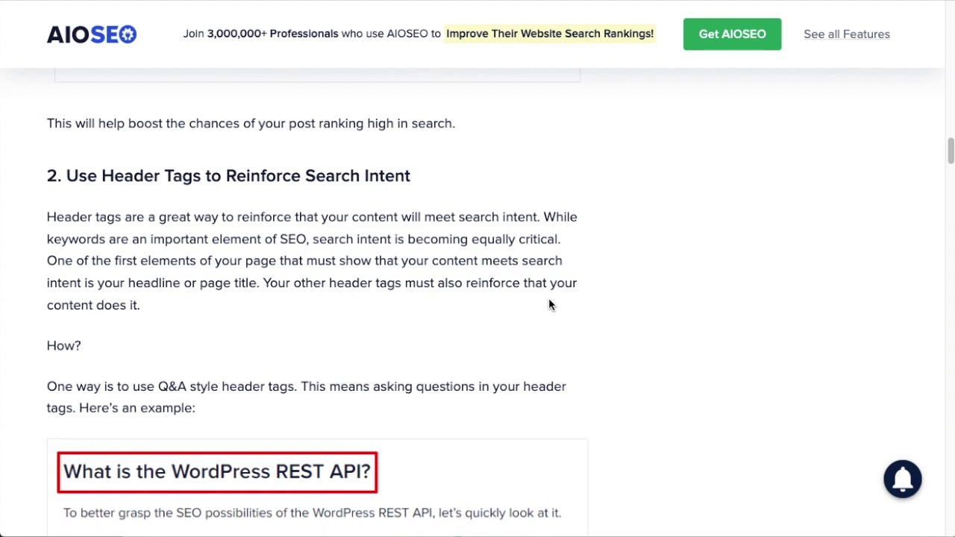
Step: Go back to the "A Quick Guide to Header Tags" section, and switch to the Demo Site's WordPress dashboard window
drag(952, 158, 953, 85)
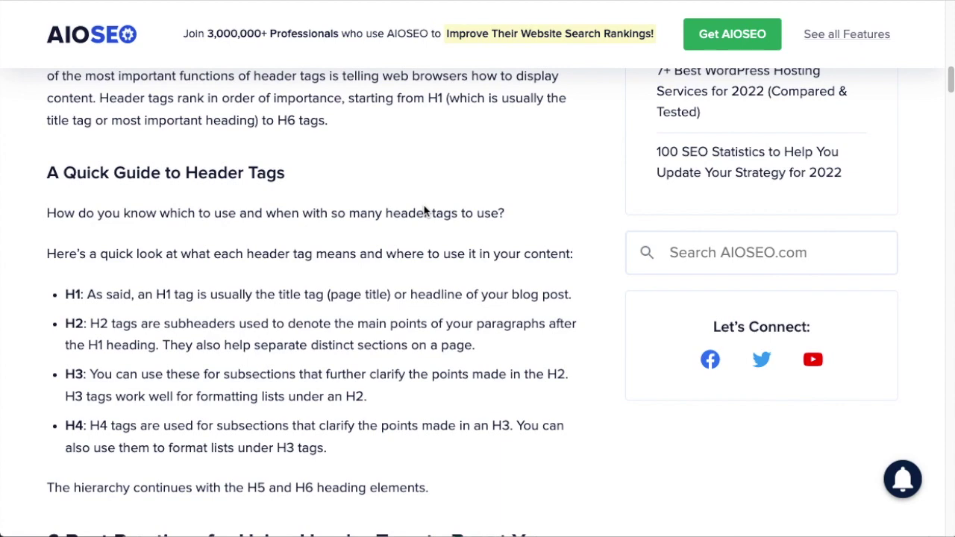
click(407, 1)
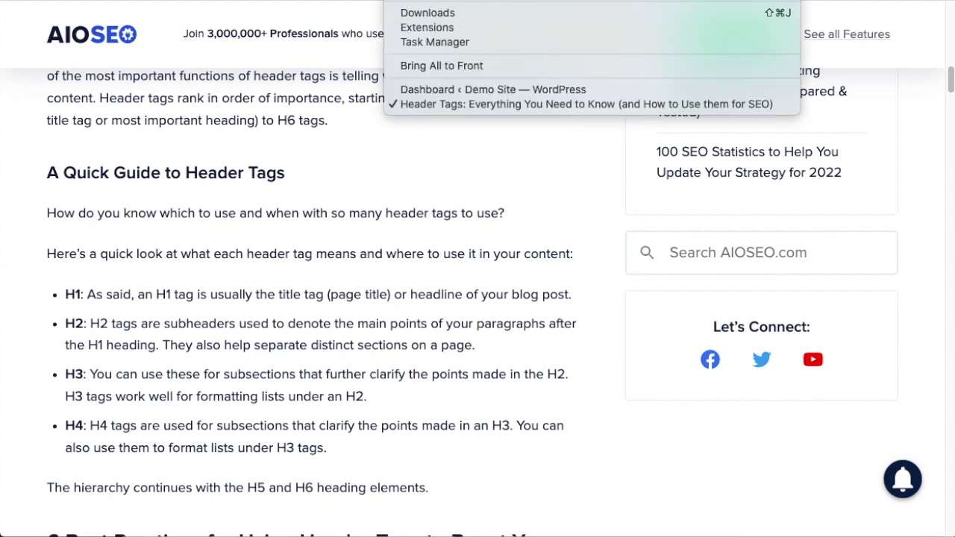
click(430, 89)
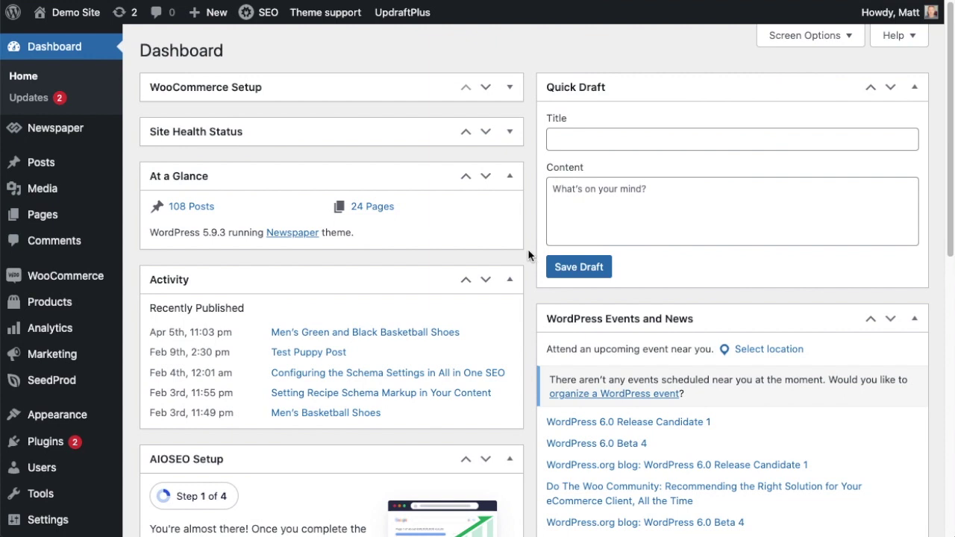
Step: Open the post "Configuring the Schema Settings in All in One SEO" for editing from the list of all posts
mouse_move(15, 169)
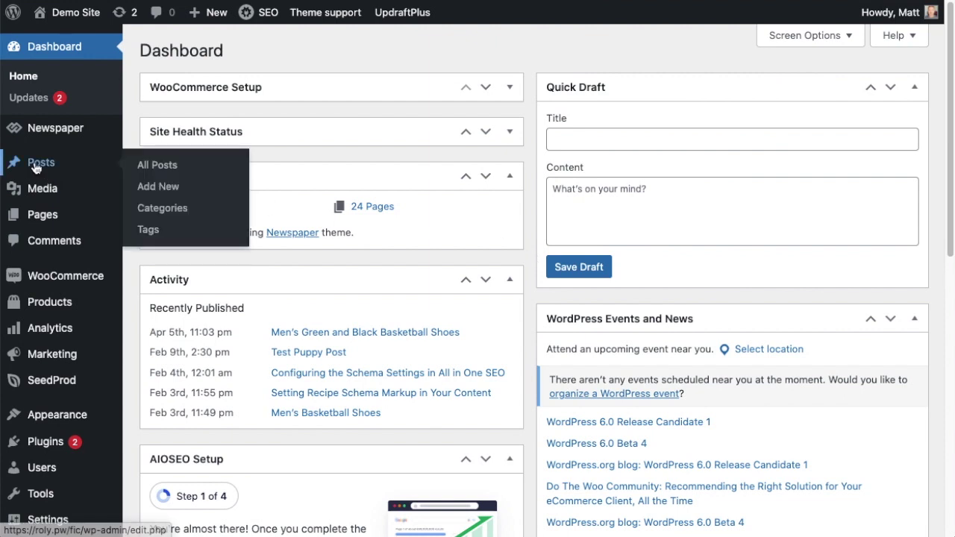
click(36, 165)
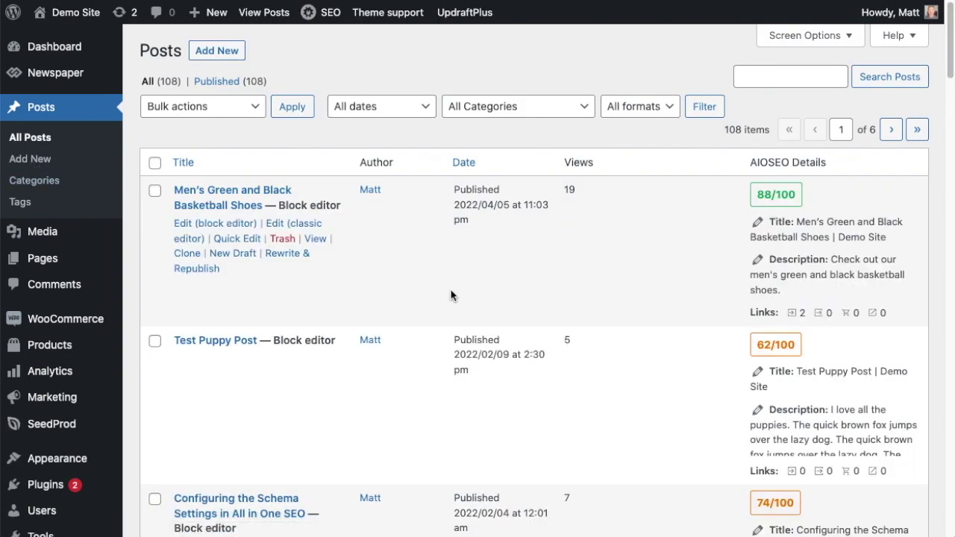
scroll(451, 295, down, 5)
scroll(451, 295, down, 1)
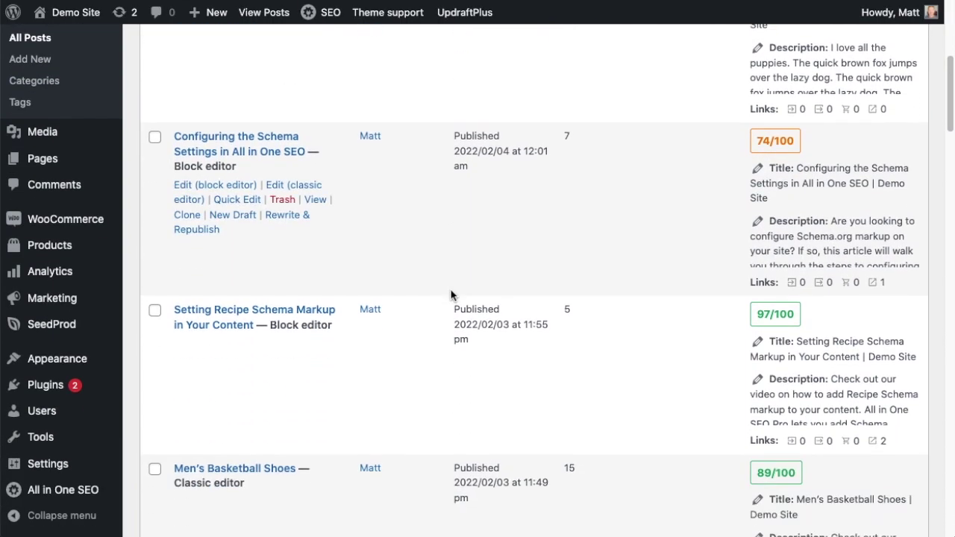
click(265, 141)
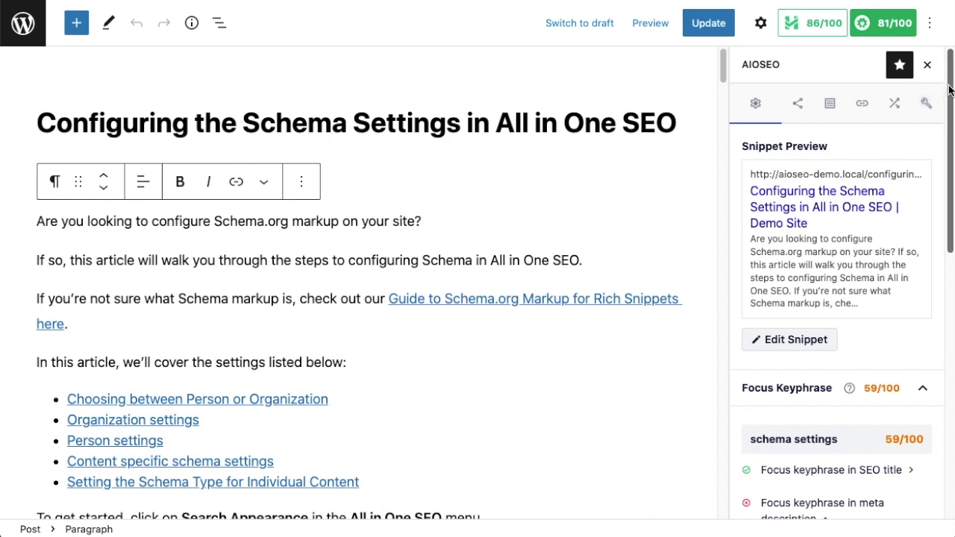
Step: Find the Focus Keyphrase section in the post's AIOSEO settings, then collapse it and expand it again
scroll(951, 113, down, 2)
drag(951, 114, 952, 196)
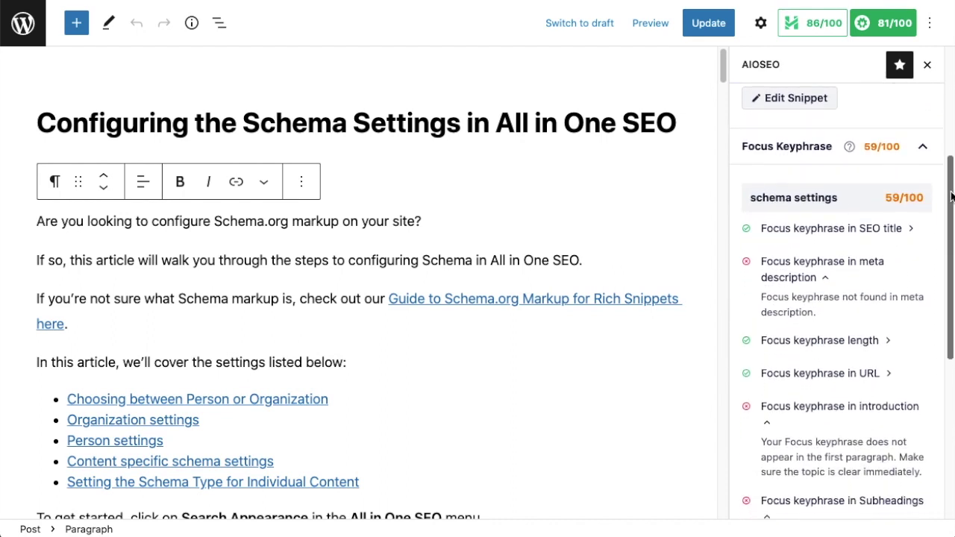
click(923, 151)
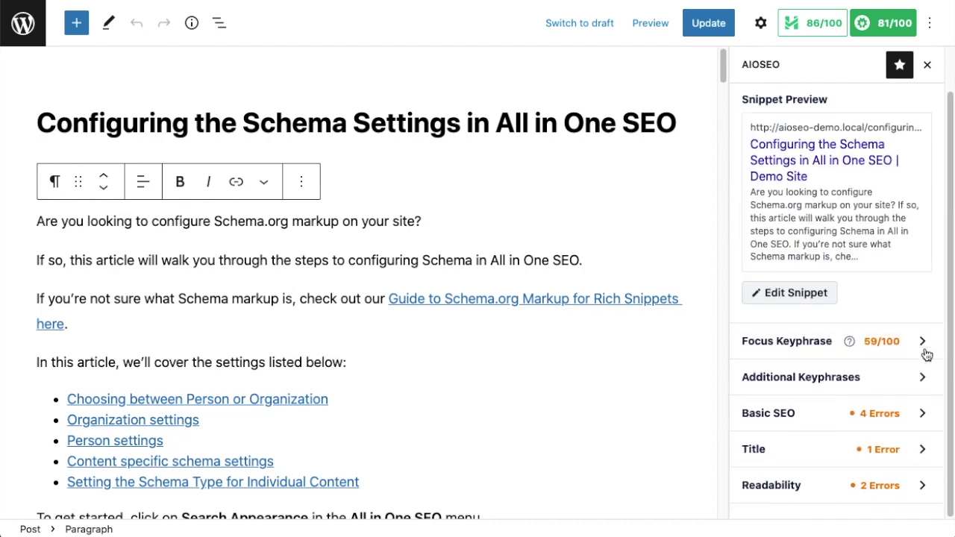
click(924, 343)
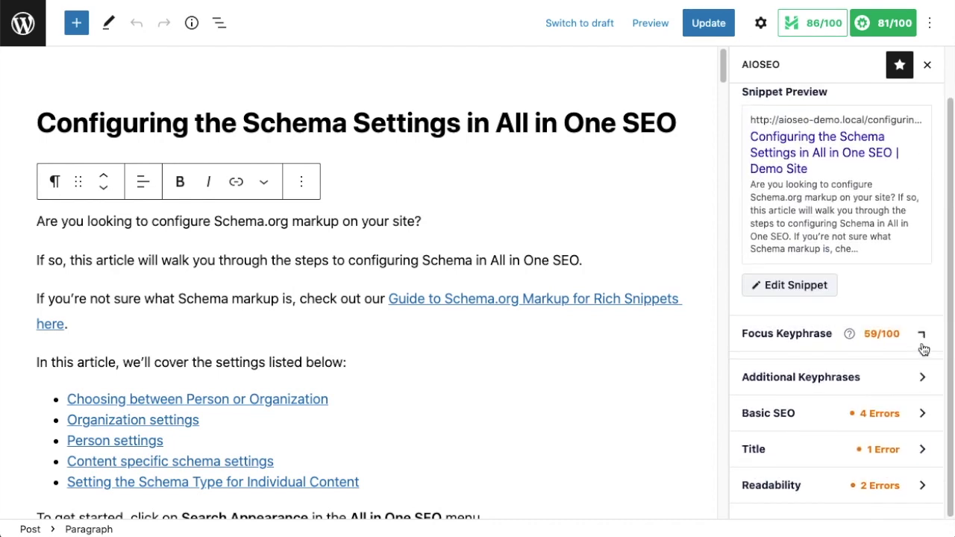
drag(951, 174, 952, 195)
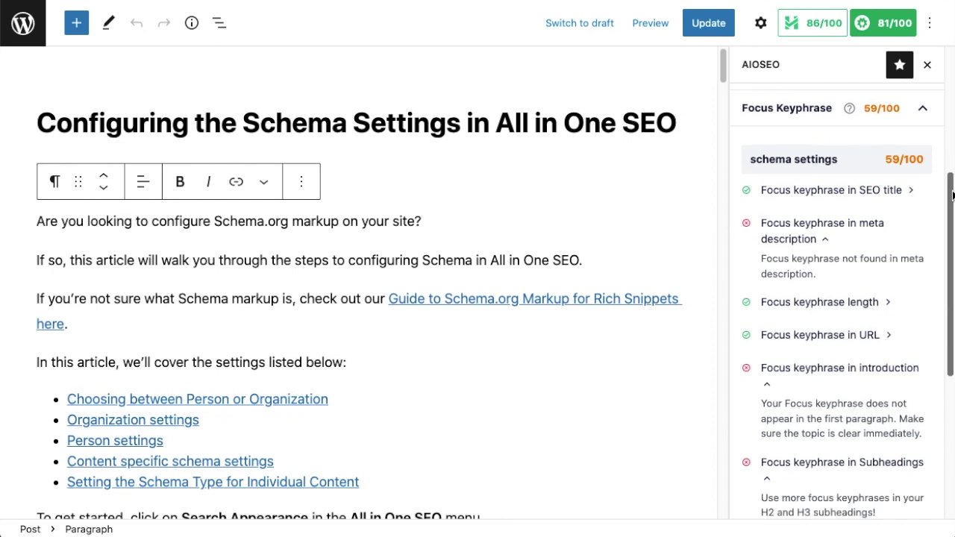
Step: Review the checks for the focus keyphrase "schema settings", from SEO title down to subheadings and image alt attributes
mouse_move(746, 163)
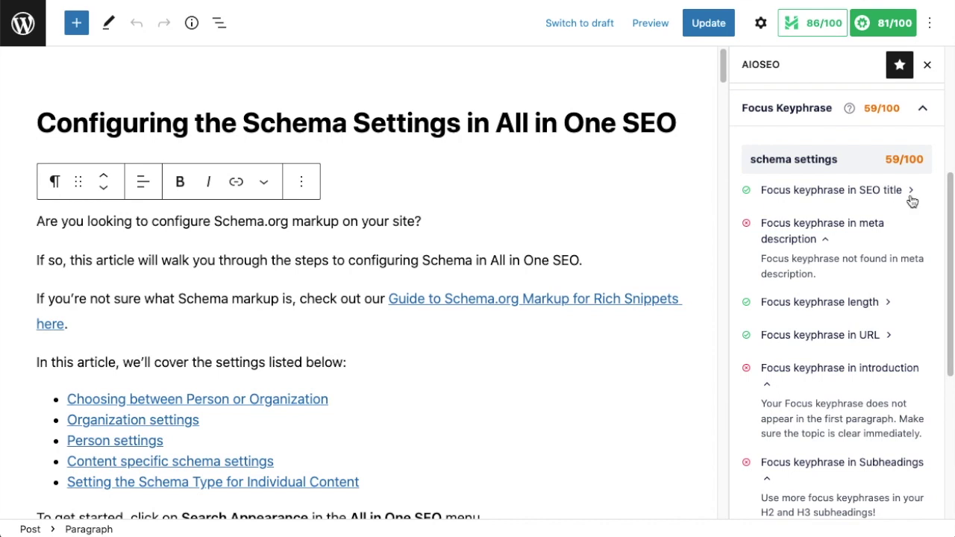
scroll(950, 203, down, 2)
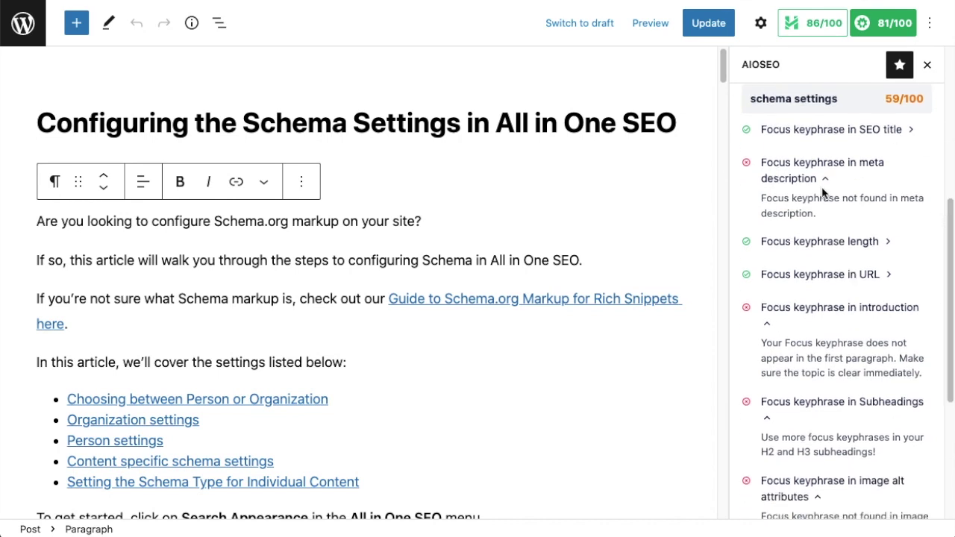
scroll(952, 263, down, 3)
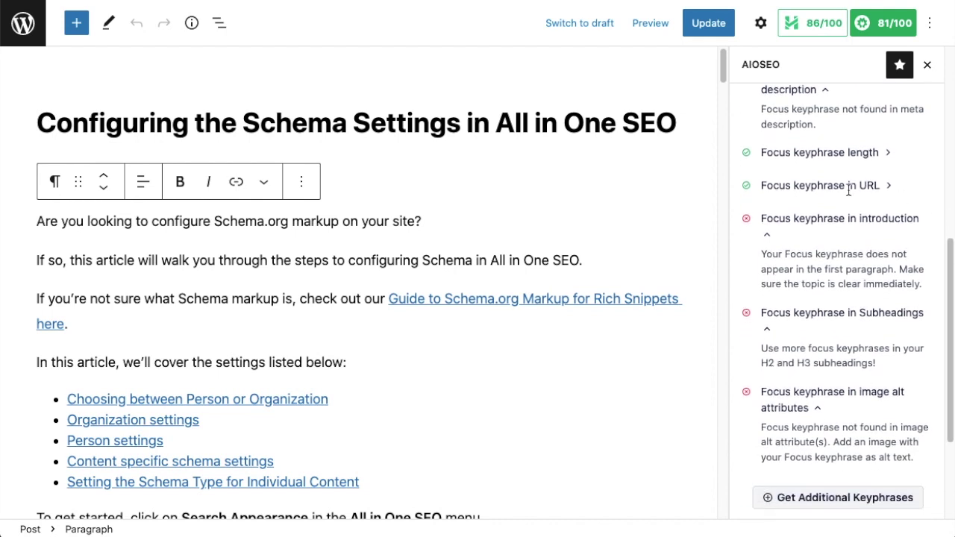
drag(950, 285, 949, 344)
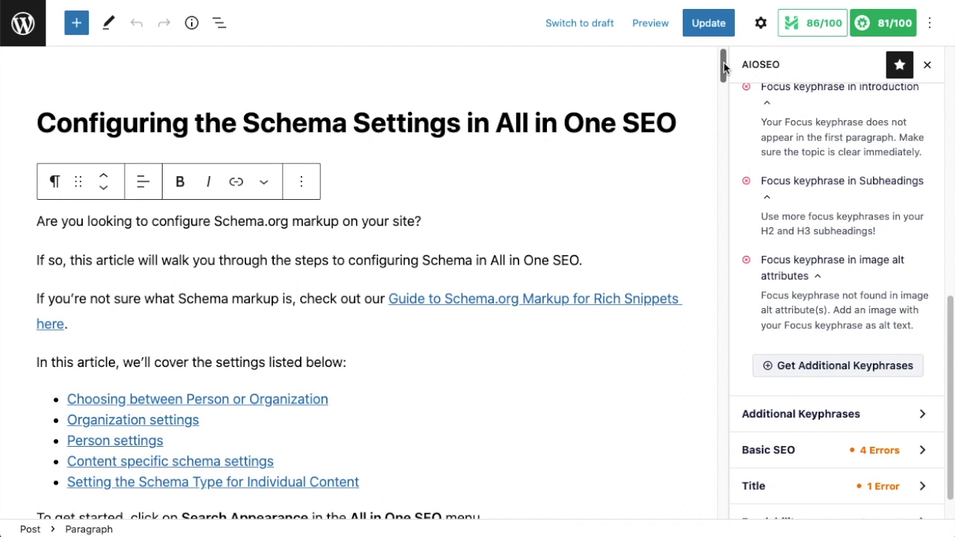
Step: Highlight the keyphrase "Schema Settings" in the post title and in the "Content Specific Schema Settings" subheading
scroll(848, 217, up, 5)
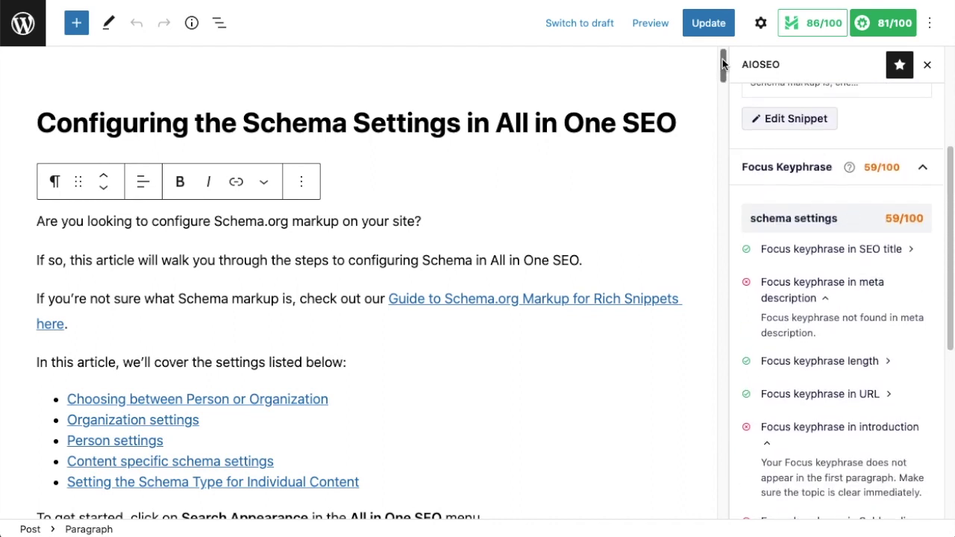
click(394, 128)
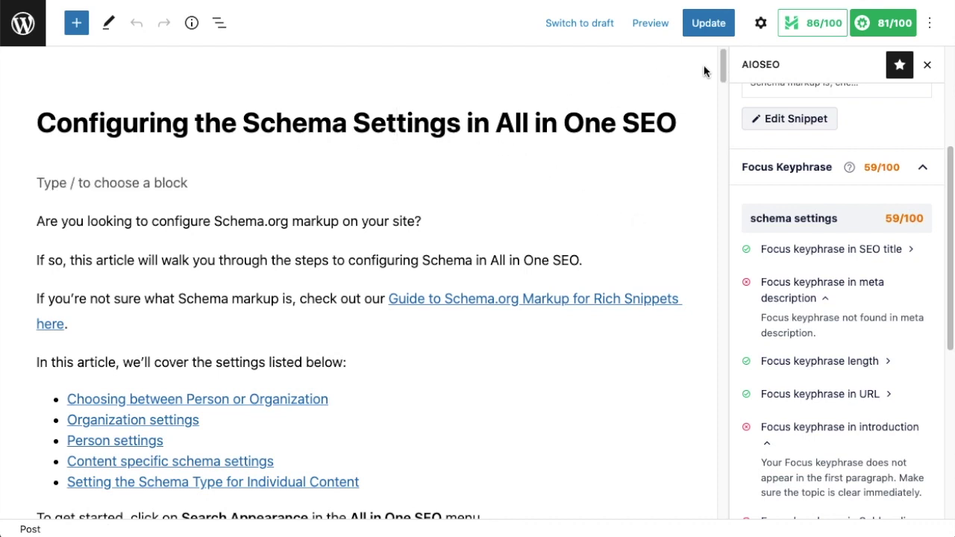
drag(244, 123, 473, 124)
drag(729, 66, 731, 128)
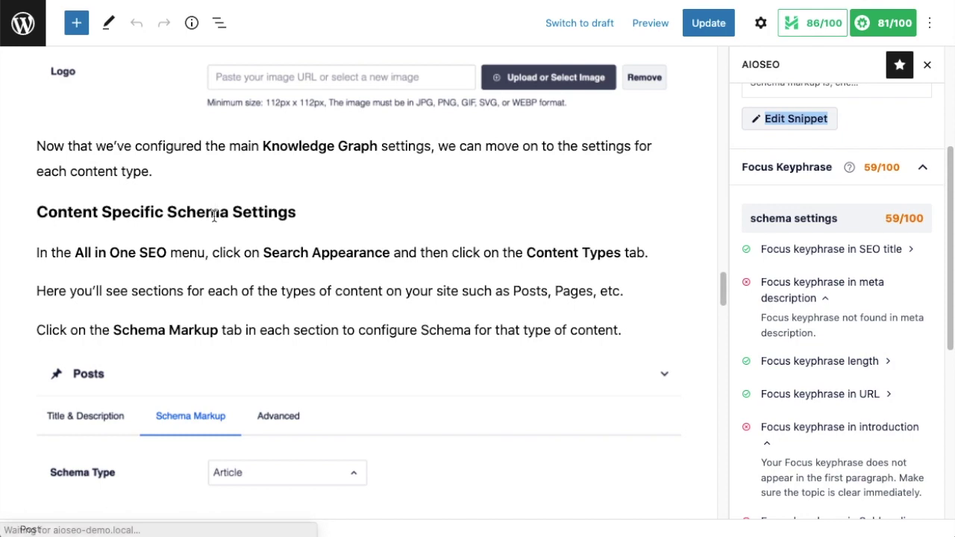
drag(166, 215, 330, 216)
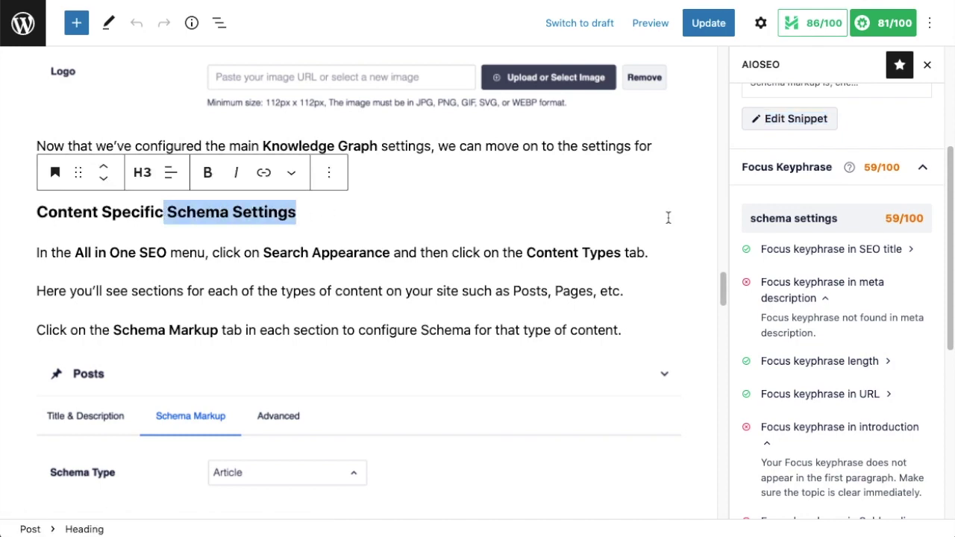
Step: Add the keyphrase to the start of the "Person or Organization" subheading so it reads "Schema Settings: Person or Organization"
scroll(720, 292, down, 1)
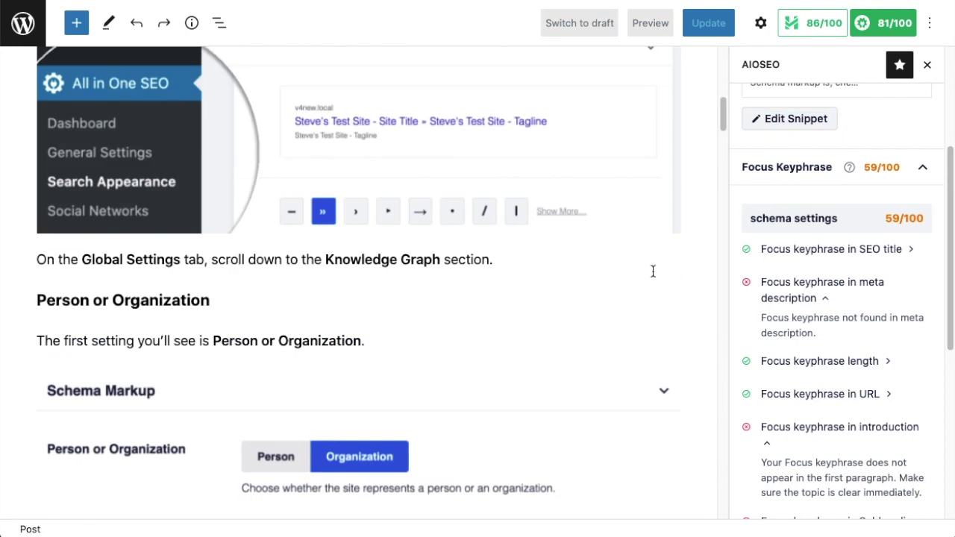
double_click(38, 300)
click(37, 300)
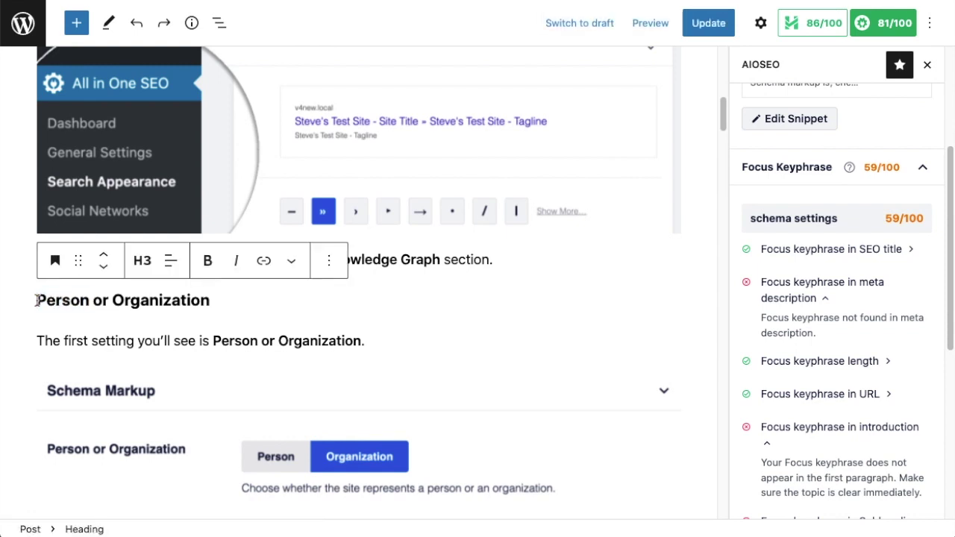
text(S)
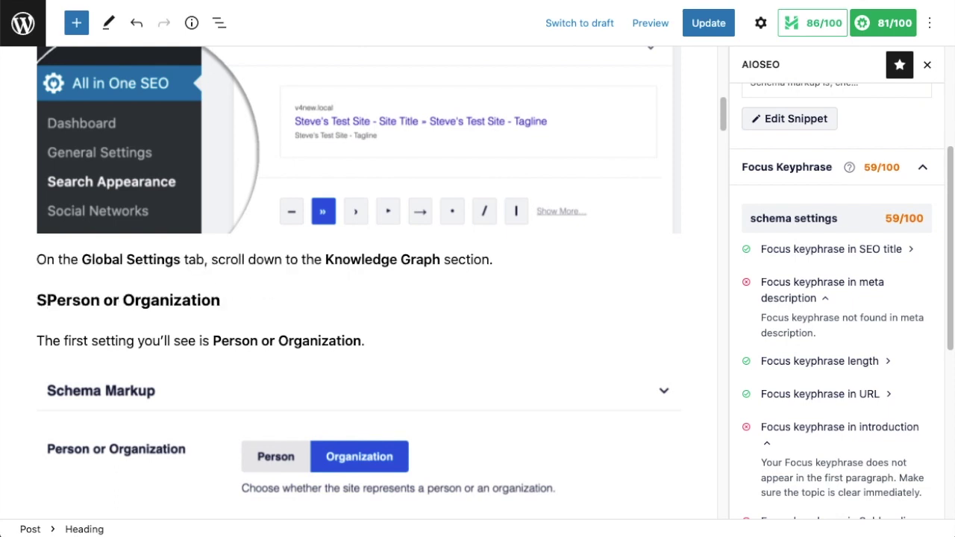
text(chema Settings)
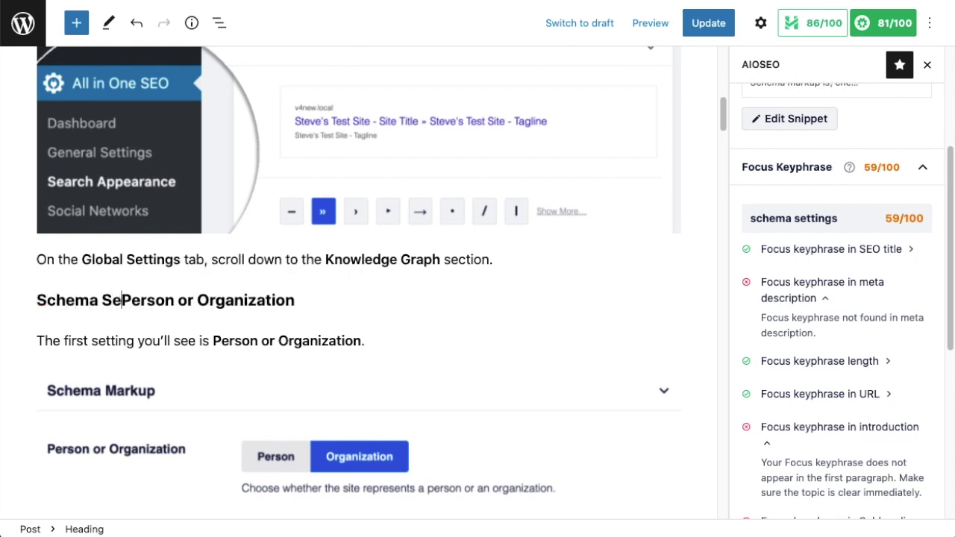
text(:)
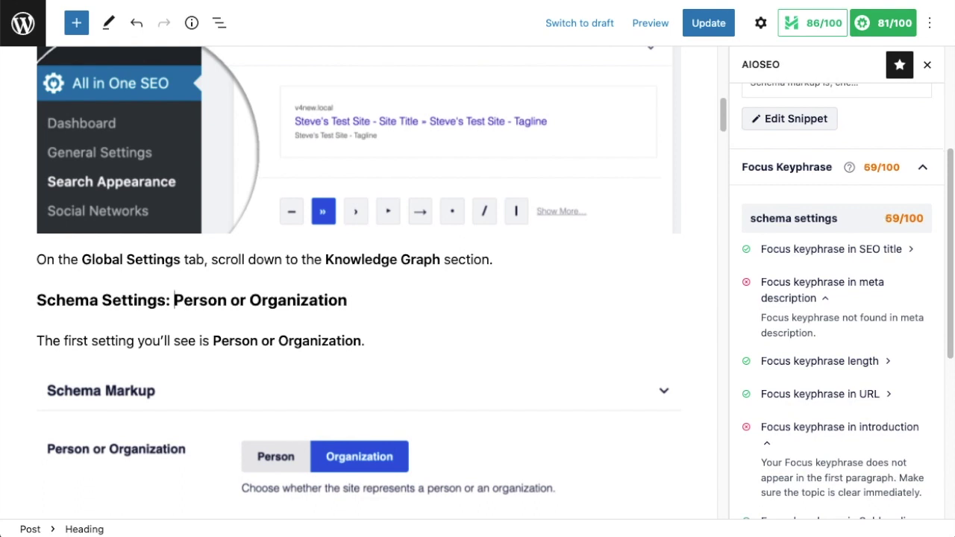
click(577, 296)
Step: Check the "Focus keyphrase in Subheadings" result and highlight "Schema Settings" in the edited subheading
scroll(824, 354, down, 5)
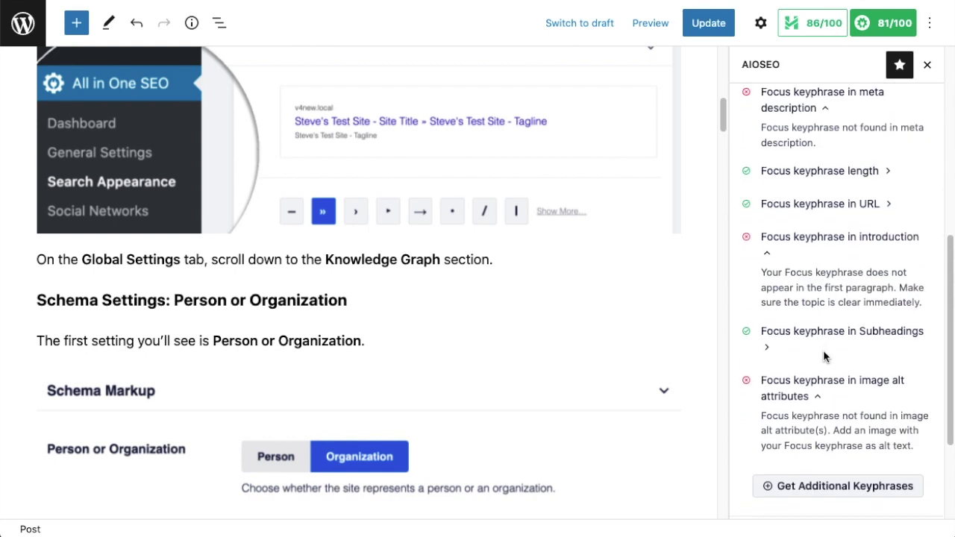
scroll(824, 350, down, 1)
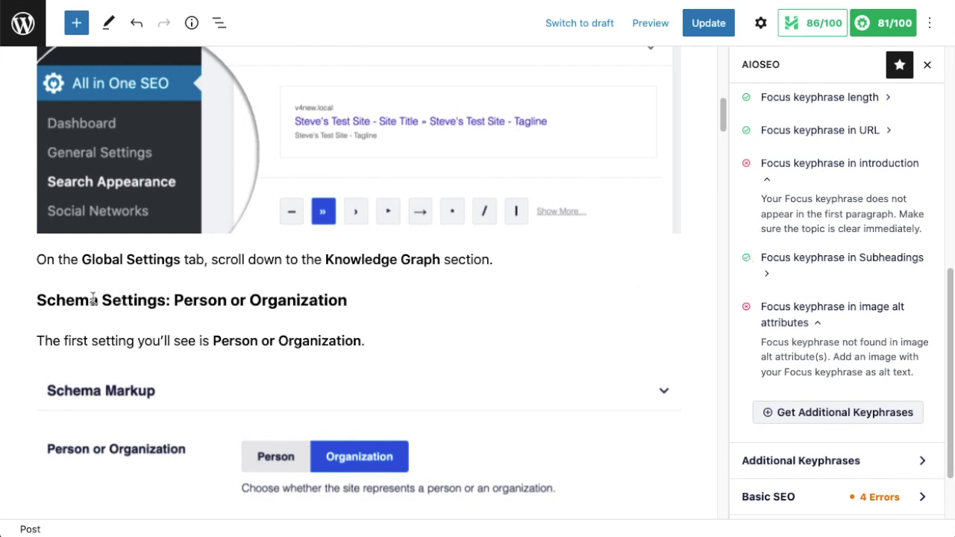
drag(37, 300, 167, 300)
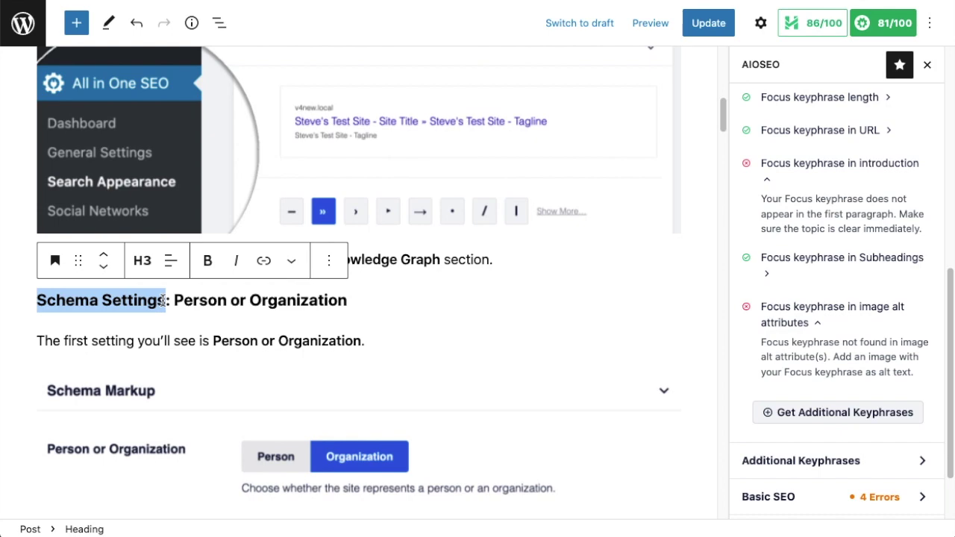
Step: Look through the subheadings down to "Content Specific Schema Settings" and highlight the words "Schema Settings" in it
scroll(165, 301, down, 5)
scroll(162, 302, down, 10)
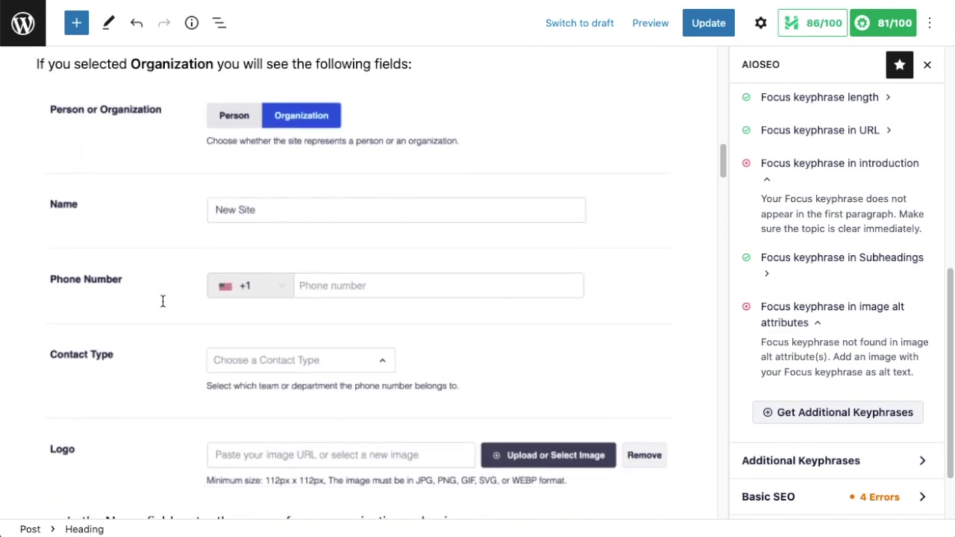
scroll(162, 303, down, 10)
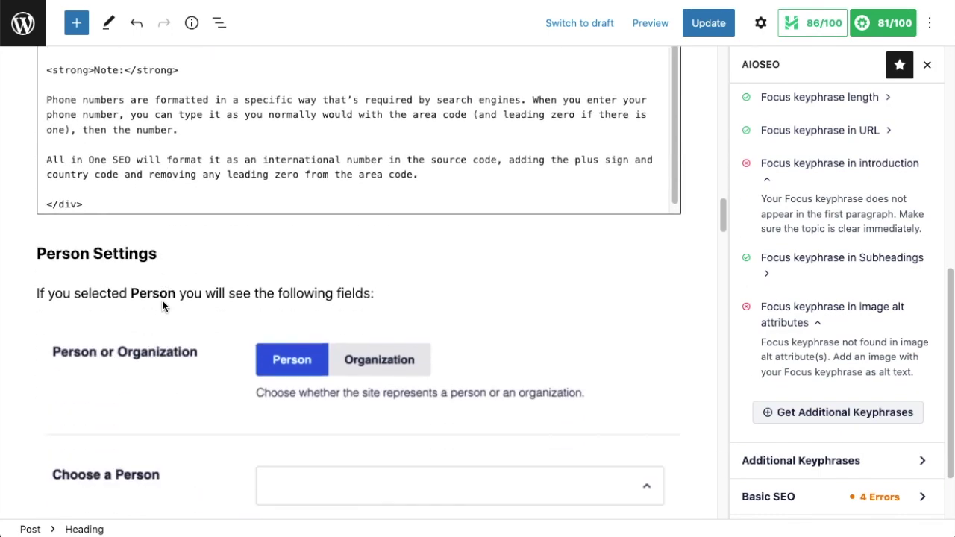
scroll(163, 302, down, 13)
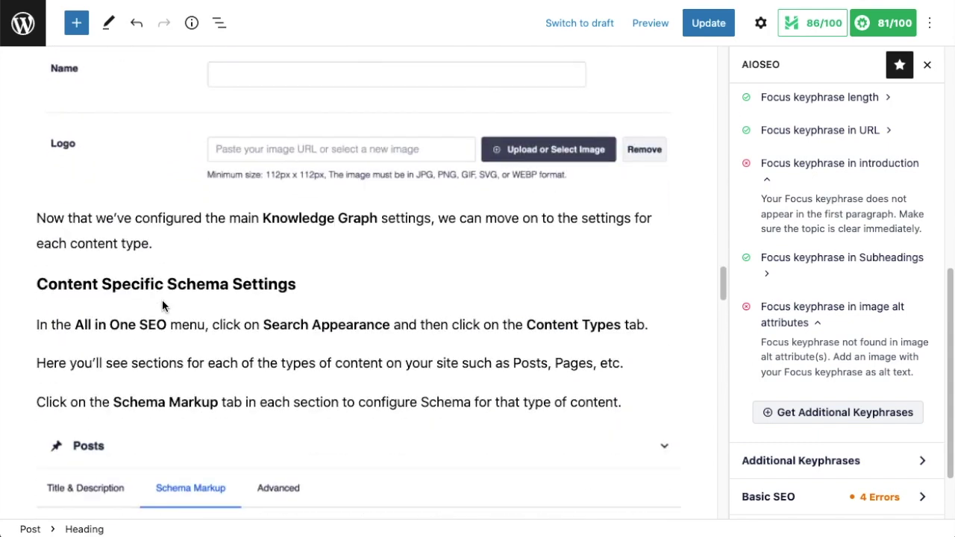
drag(296, 283, 167, 284)
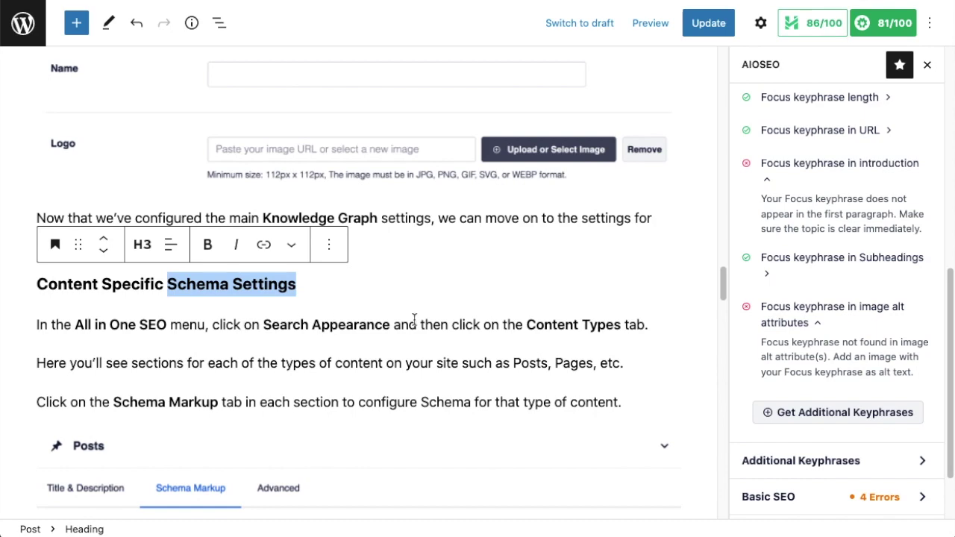
Step: Return to the "Schema Settings: Person or Organization" subheading, highlighting the whole line and then only "Person or Organization"
scroll(414, 318, up, 15)
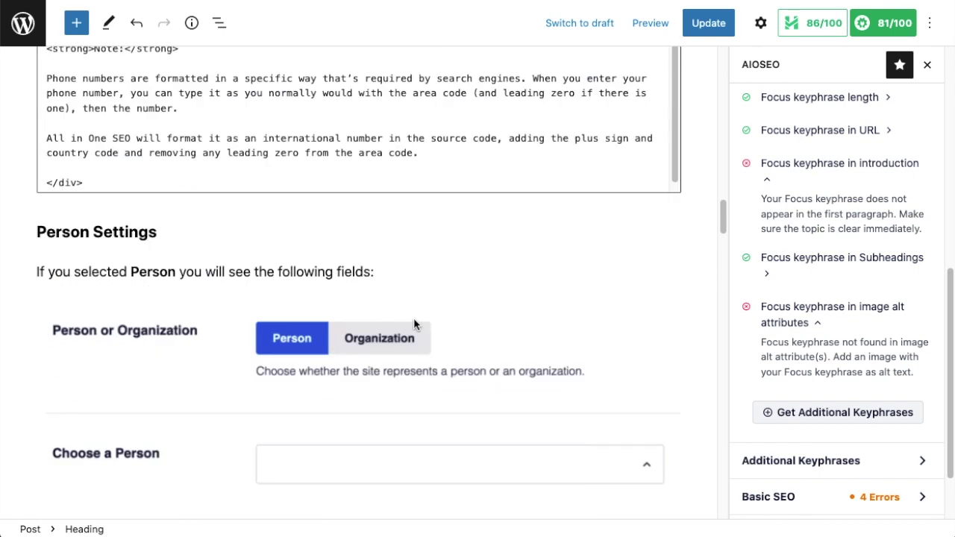
scroll(414, 322, up, 8)
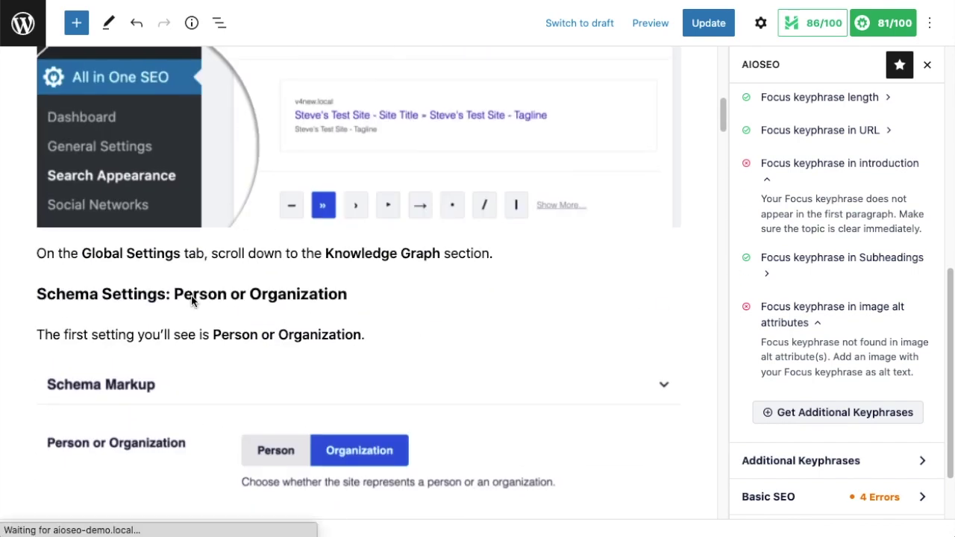
drag(349, 295, 309, 314)
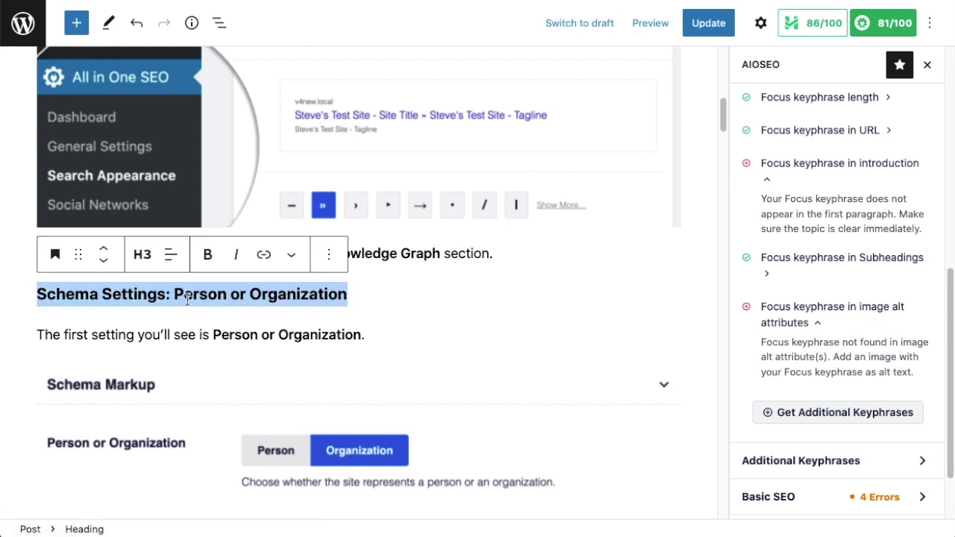
click(187, 299)
drag(175, 297, 345, 297)
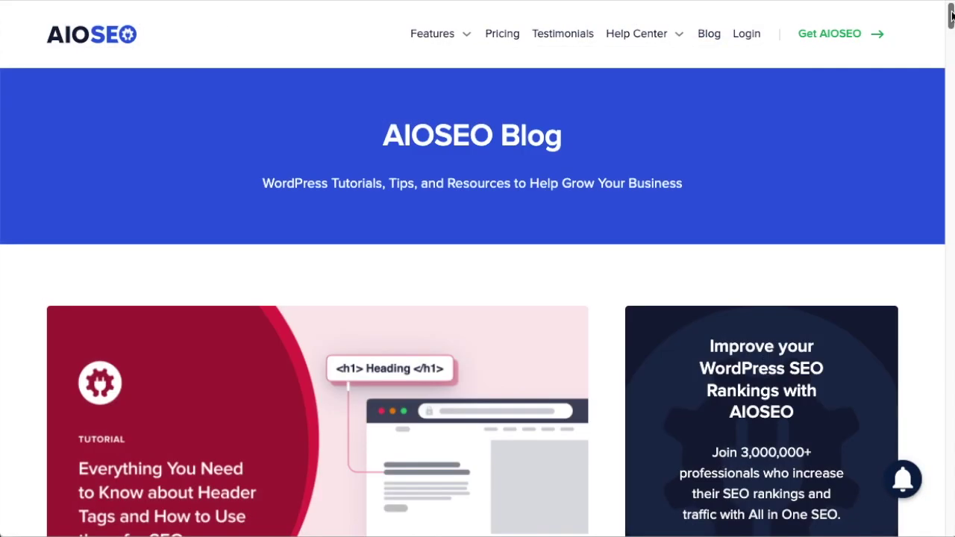
Step: In the AIOSEO blog article, highlight "Header Tags" in the headline and the full "What are Header Tags?" heading
drag(952, 15, 952, 46)
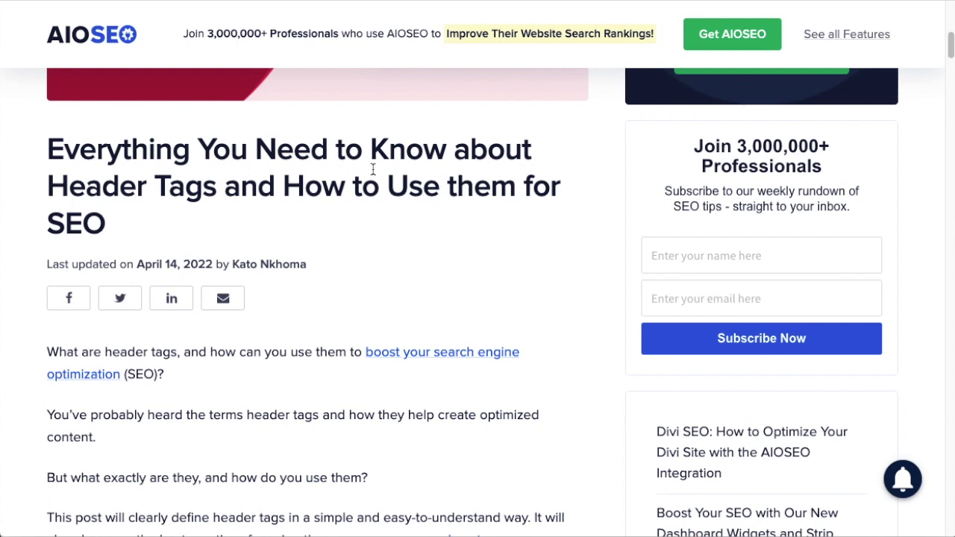
drag(53, 188, 214, 190)
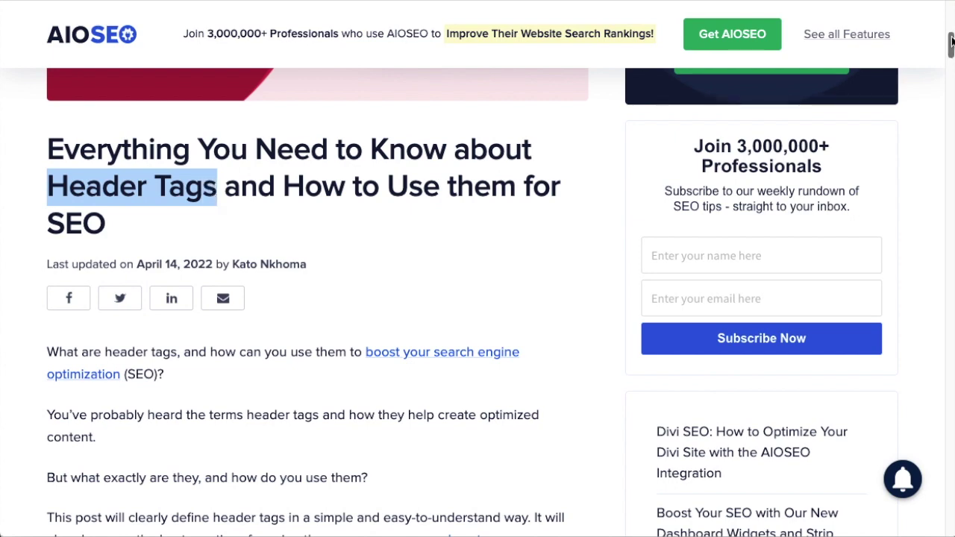
drag(953, 43, 953, 64)
drag(48, 235, 266, 236)
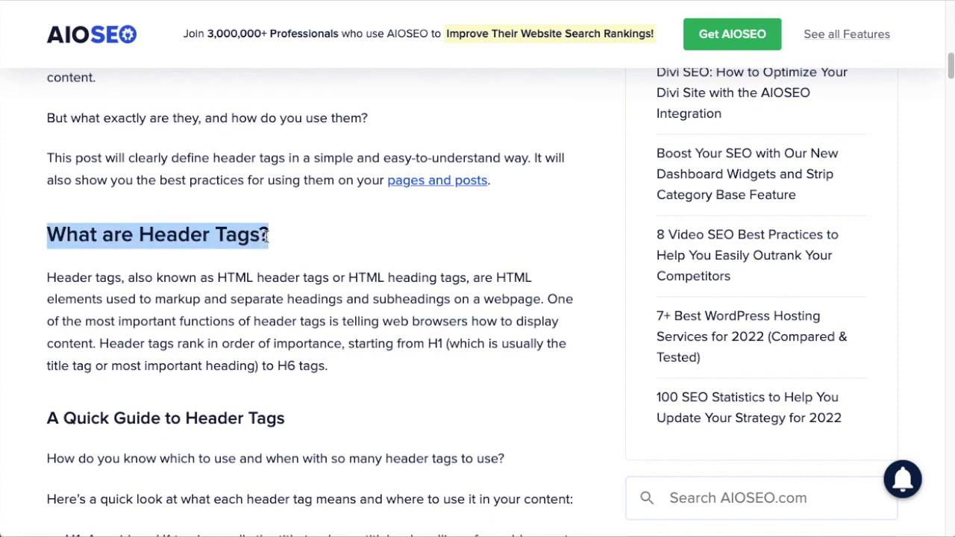
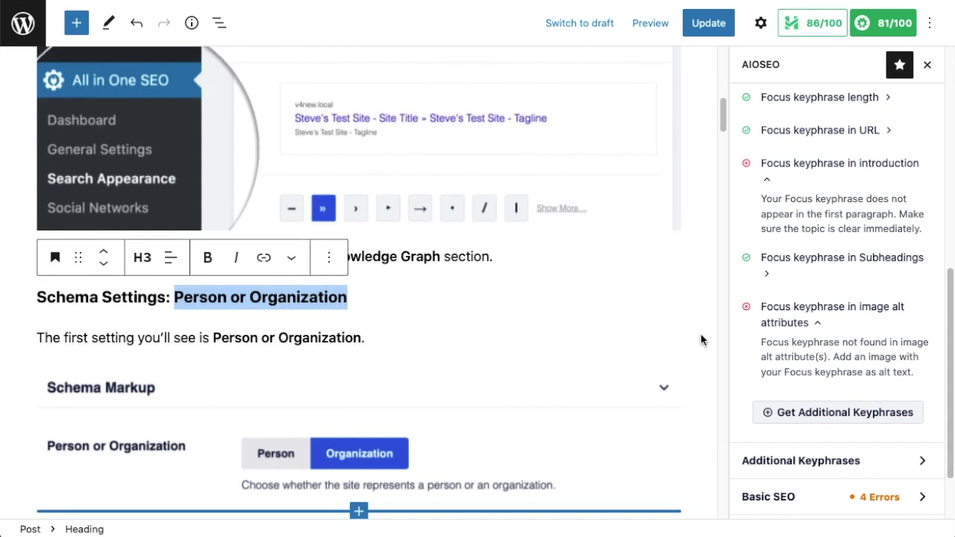
Step: Insert a heading block reading "This is my header" directly below the "Schema Settings: Person or Organization" subheading
click(430, 295)
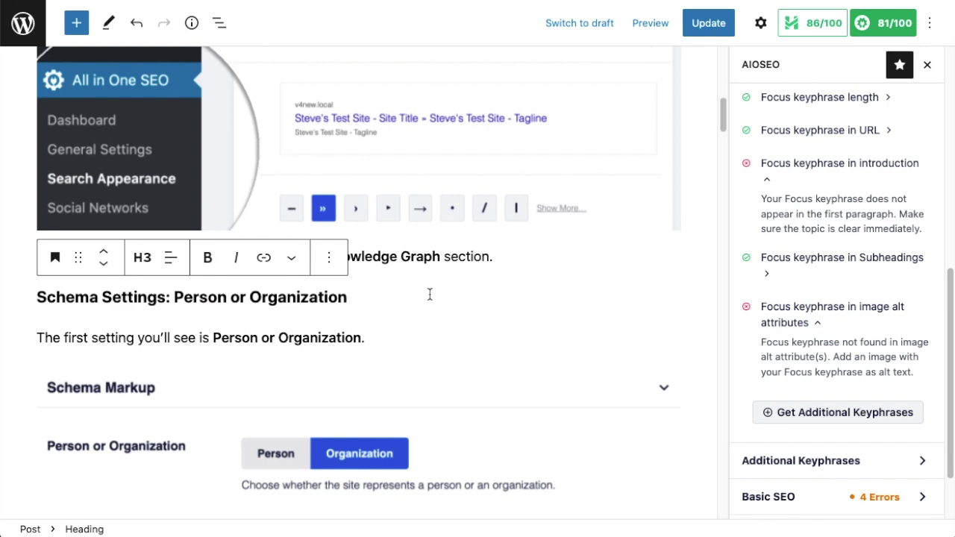
click(358, 319)
scroll(351, 317, down, 3)
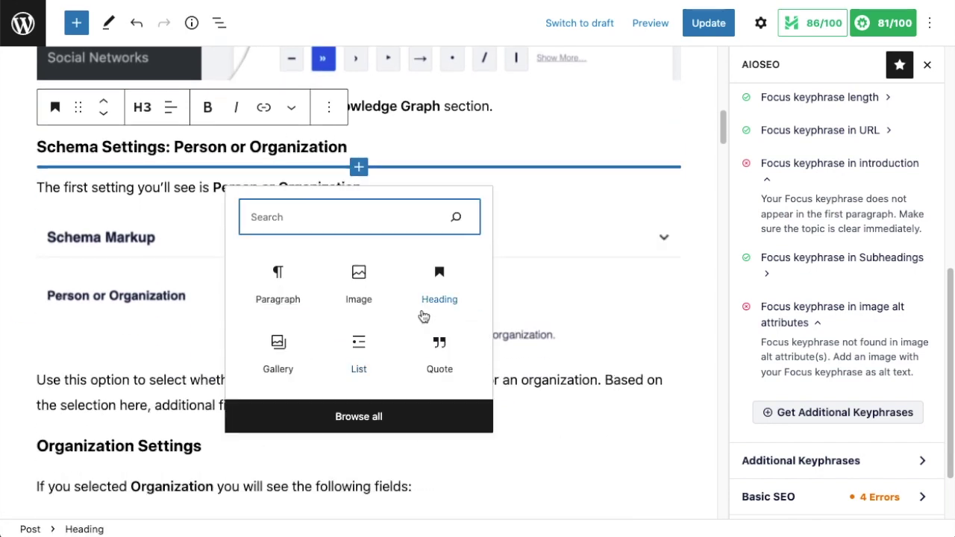
click(441, 278)
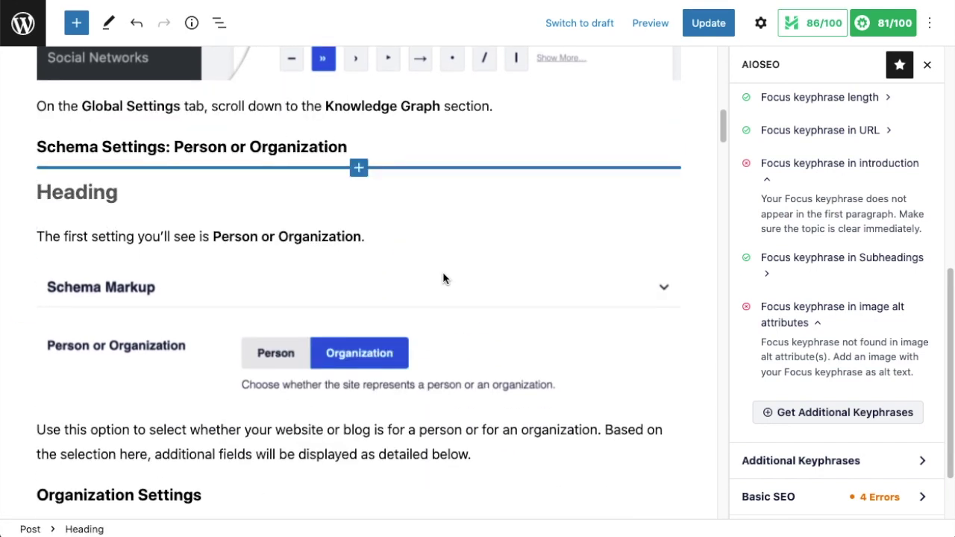
text(This is my hj)
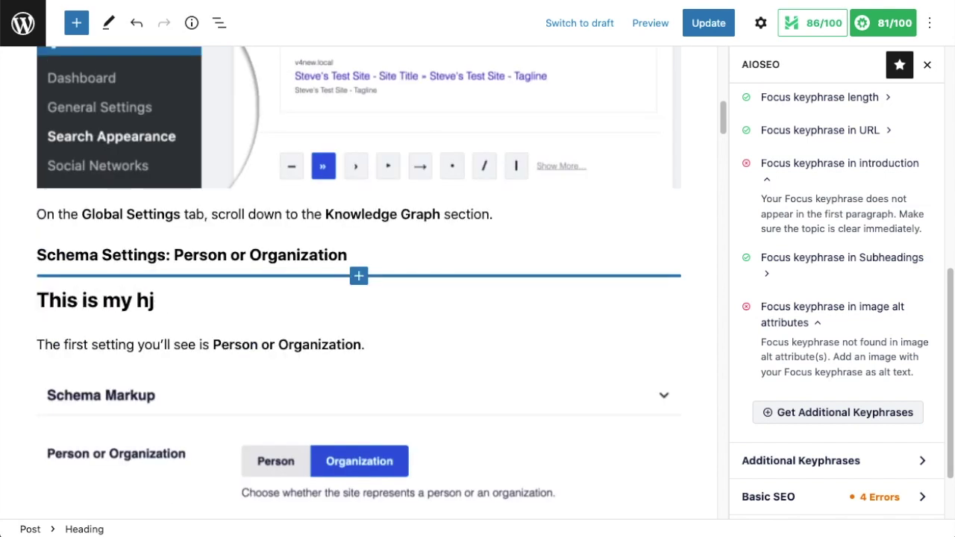
key(BackSpace)
text(eader)
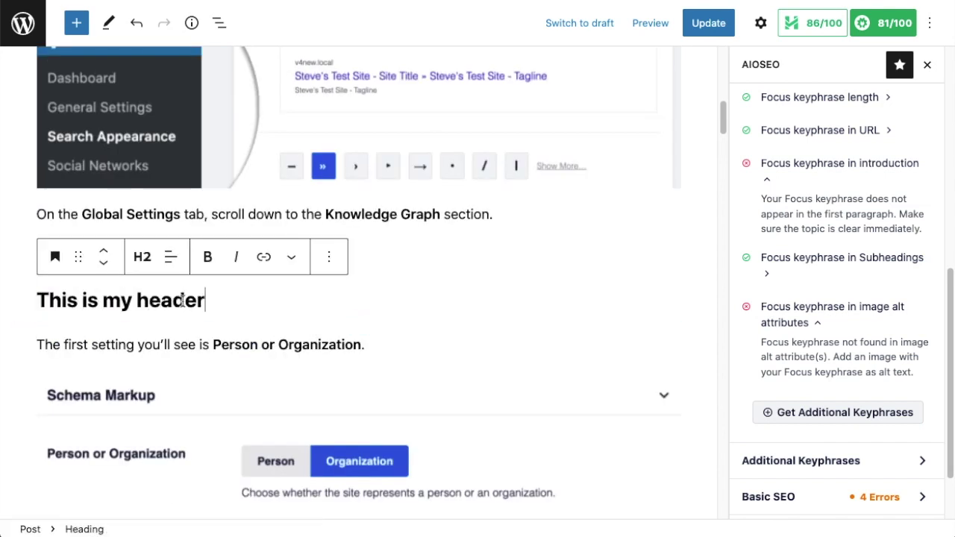
Step: Switch the "This is my header" heading through levels H1 and H4, ending on H3
click(142, 259)
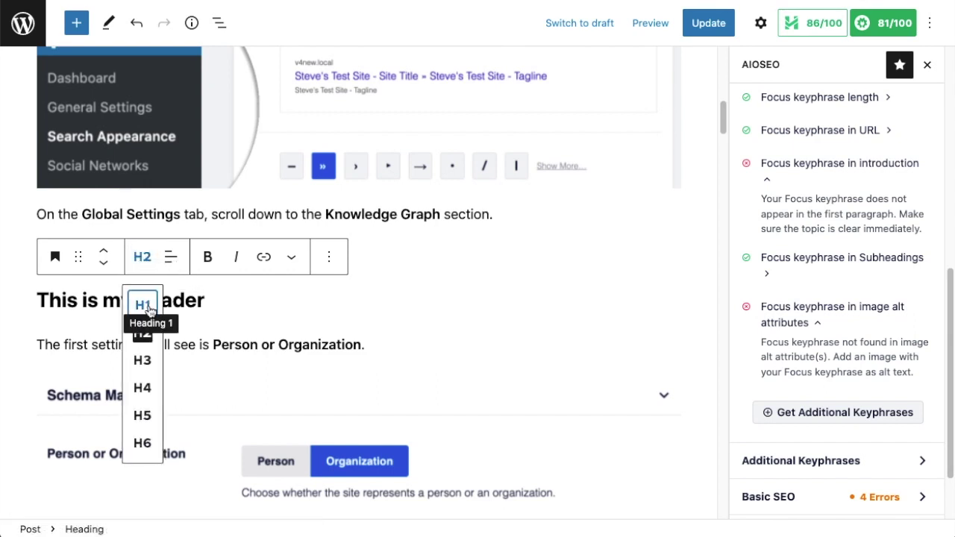
click(142, 306)
click(142, 259)
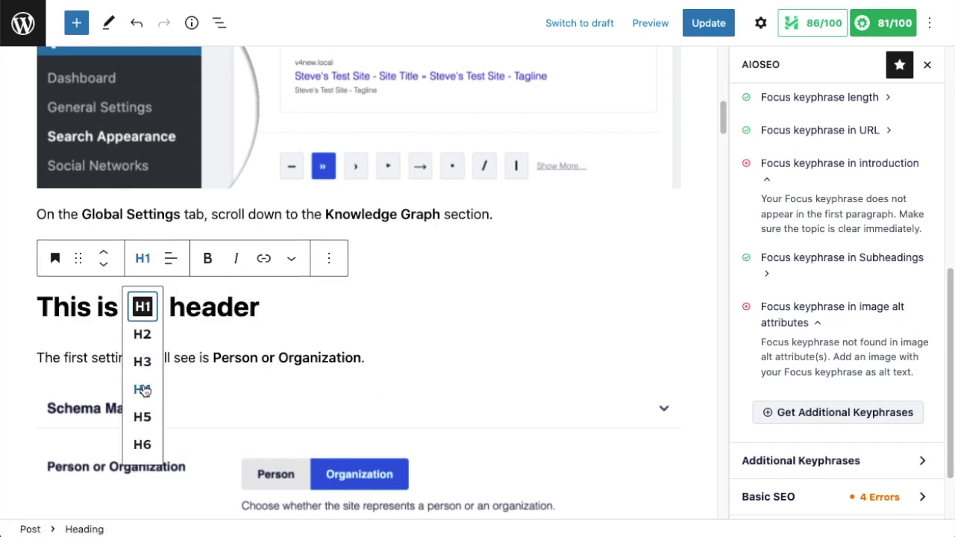
click(142, 389)
click(141, 259)
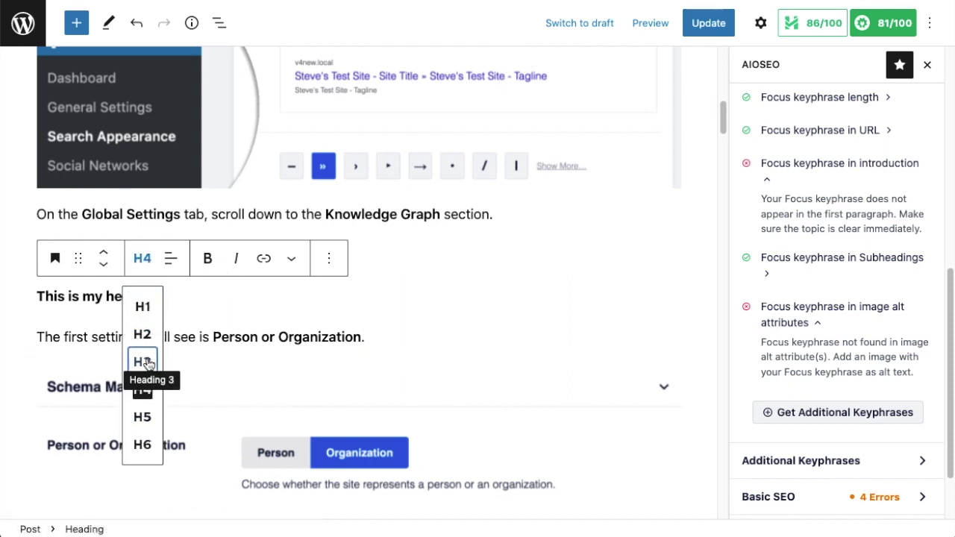
click(143, 362)
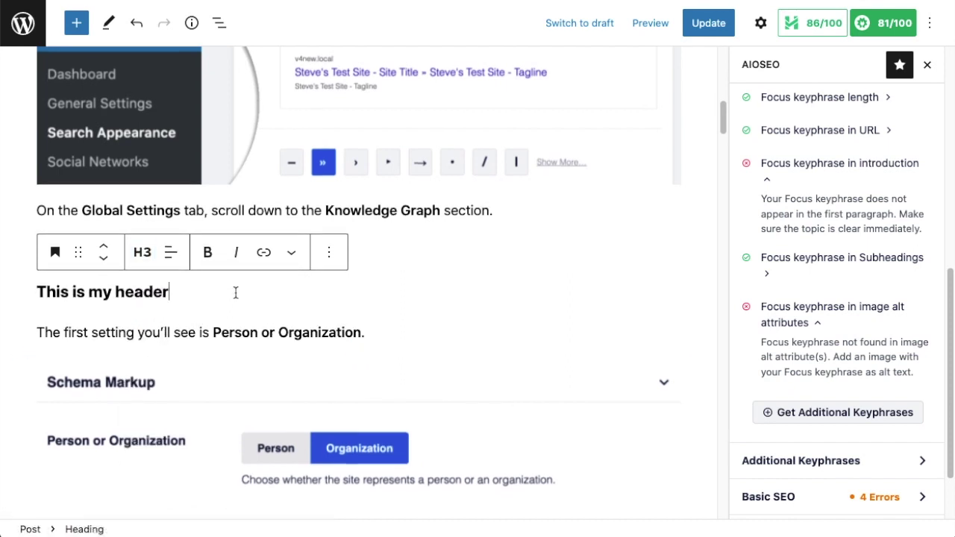
Step: Transform the paragraph "The first setting you'll see is Person or Organization." into a heading and set its level to H4
scroll(235, 293, down, 2)
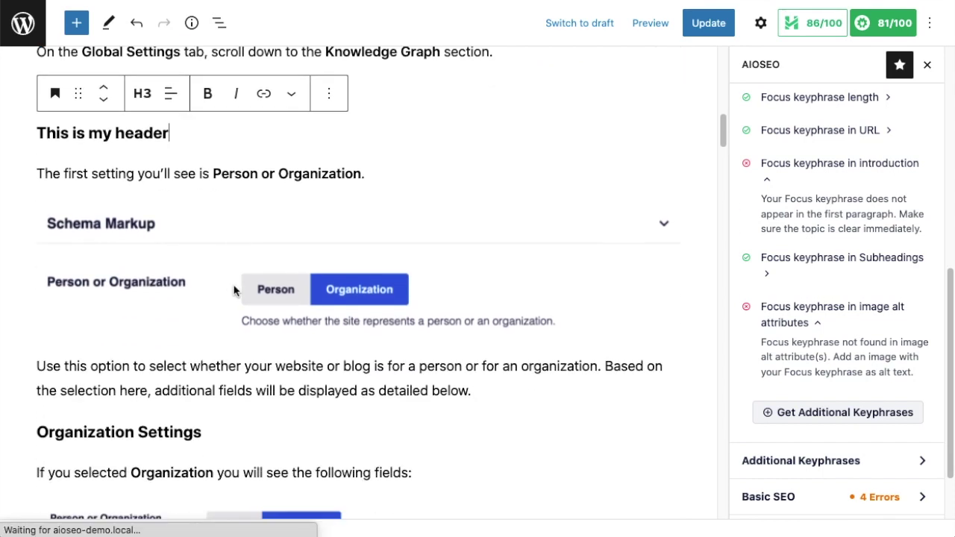
click(157, 174)
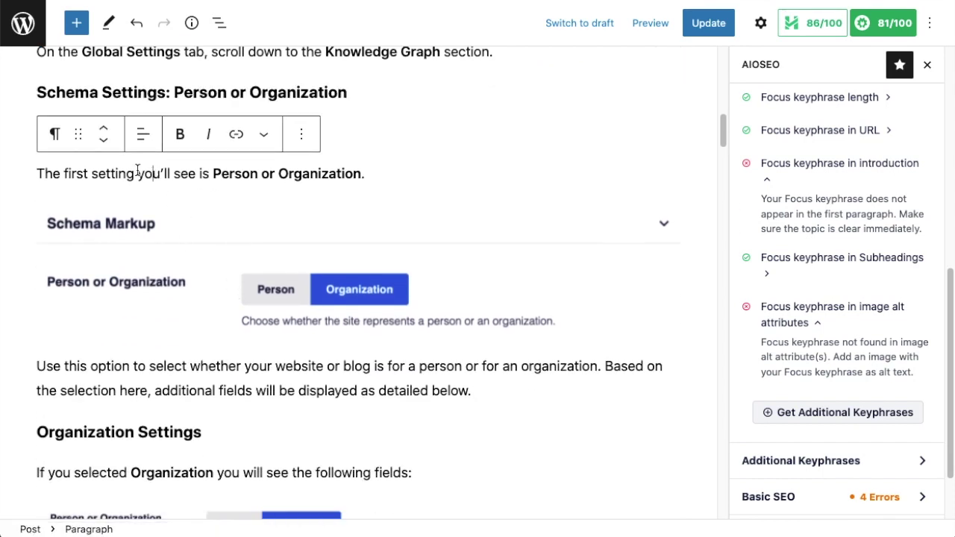
click(55, 134)
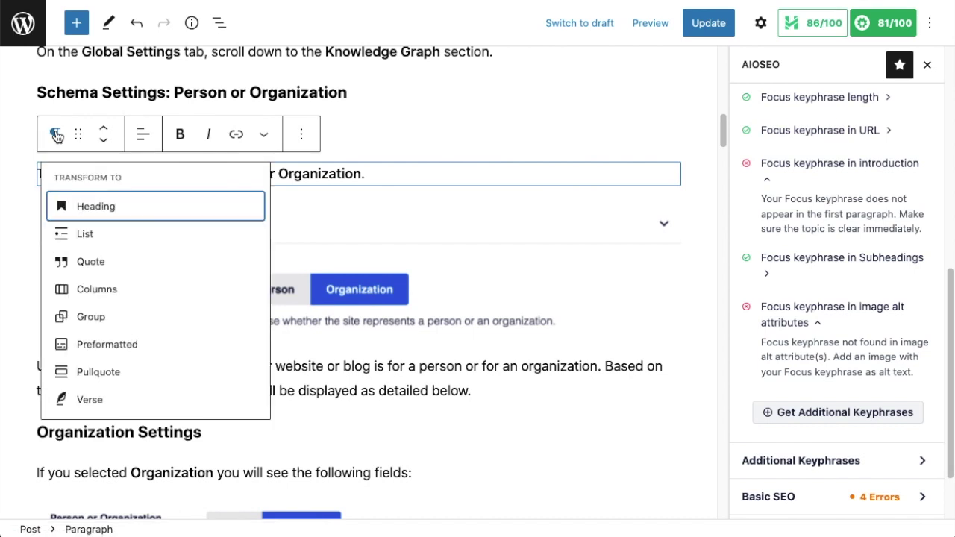
click(95, 209)
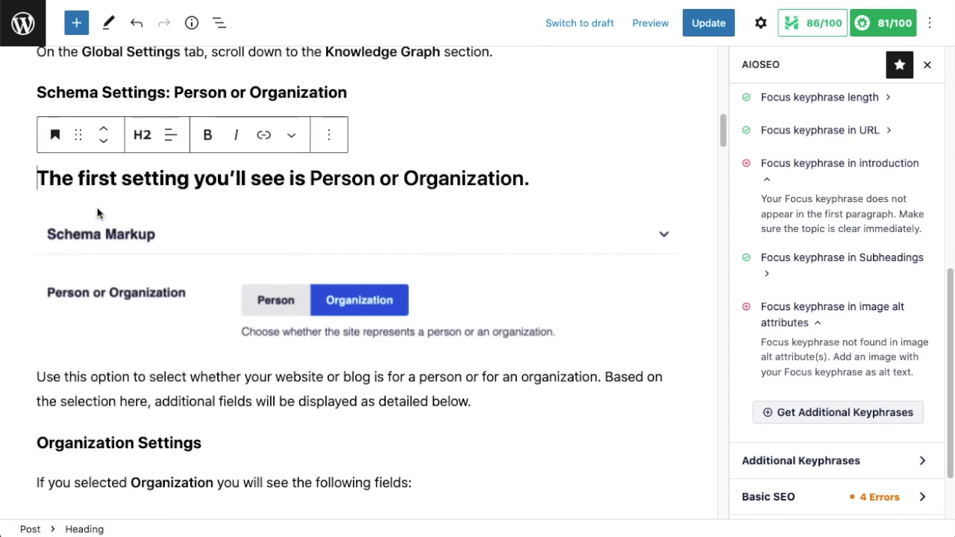
click(141, 134)
click(144, 264)
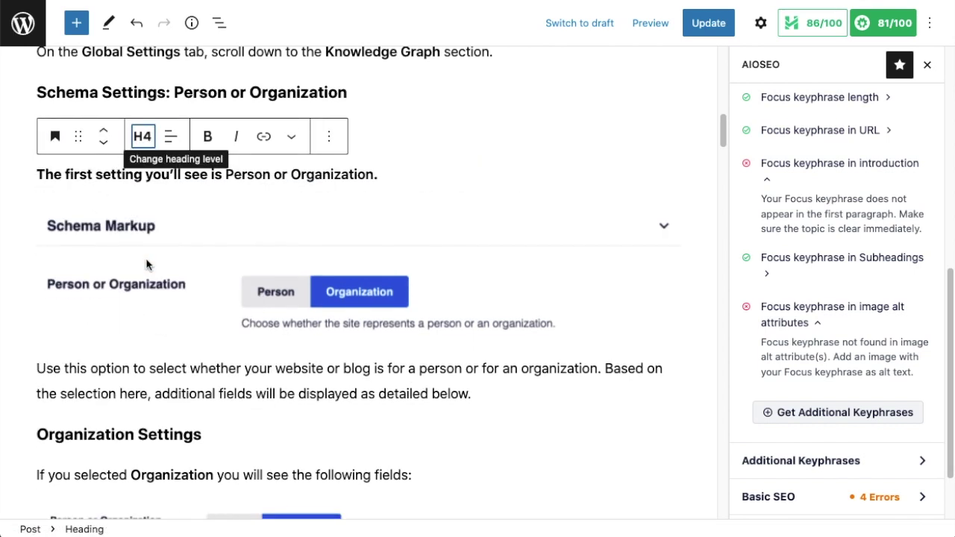
click(218, 192)
Step: Bold the words "Use this option to select" at the start of the paragraph above the "Organization Settings" subheading
scroll(213, 186, down, 2)
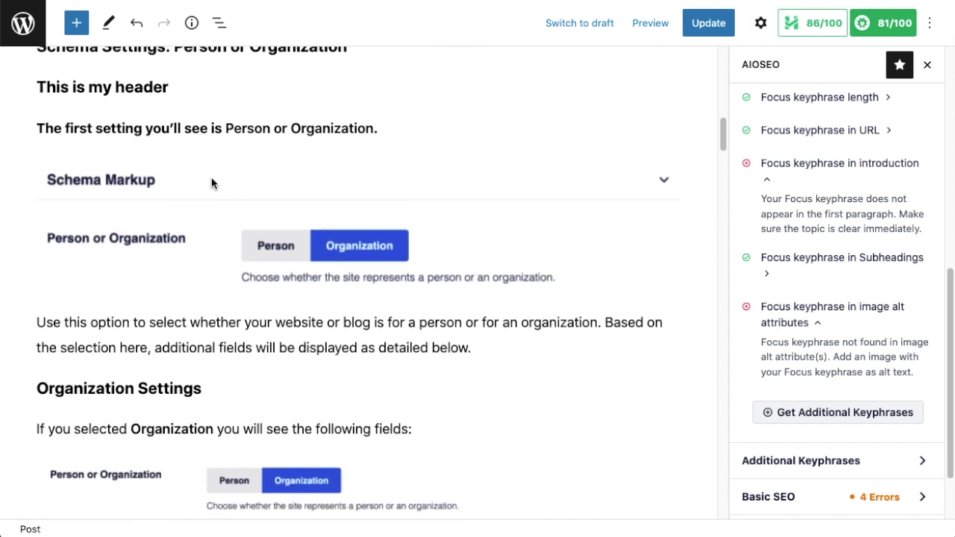
scroll(211, 184, down, 1)
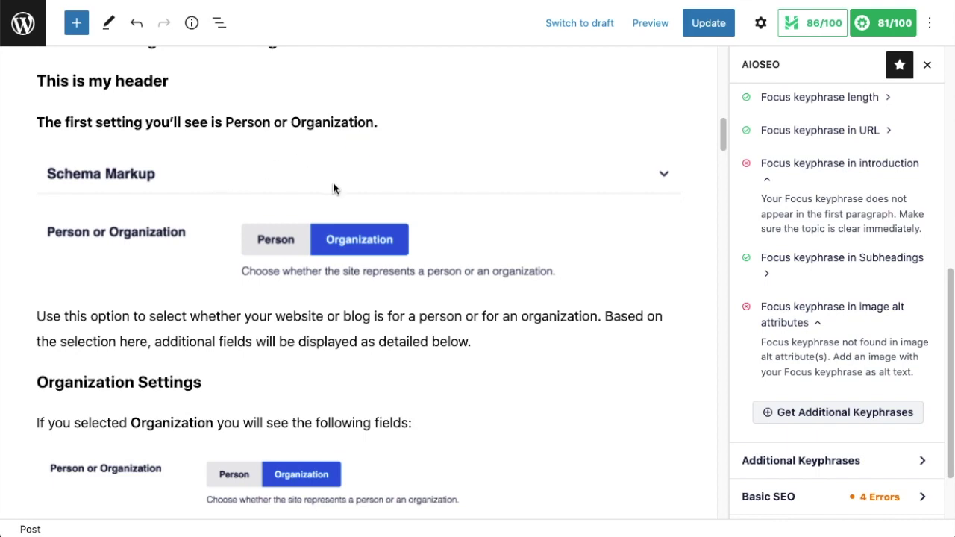
scroll(276, 180, up, 2)
click(173, 143)
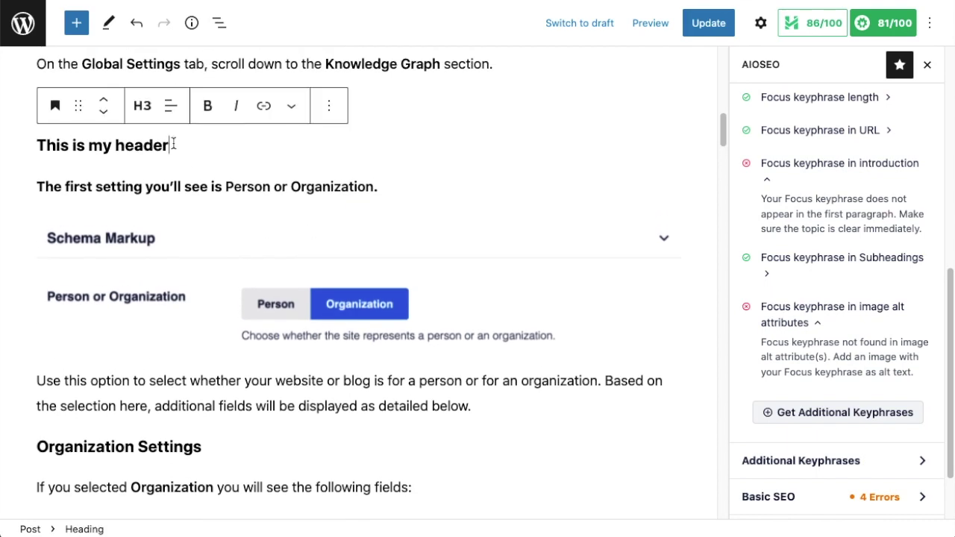
scroll(144, 111, down, 5)
drag(37, 218, 186, 218)
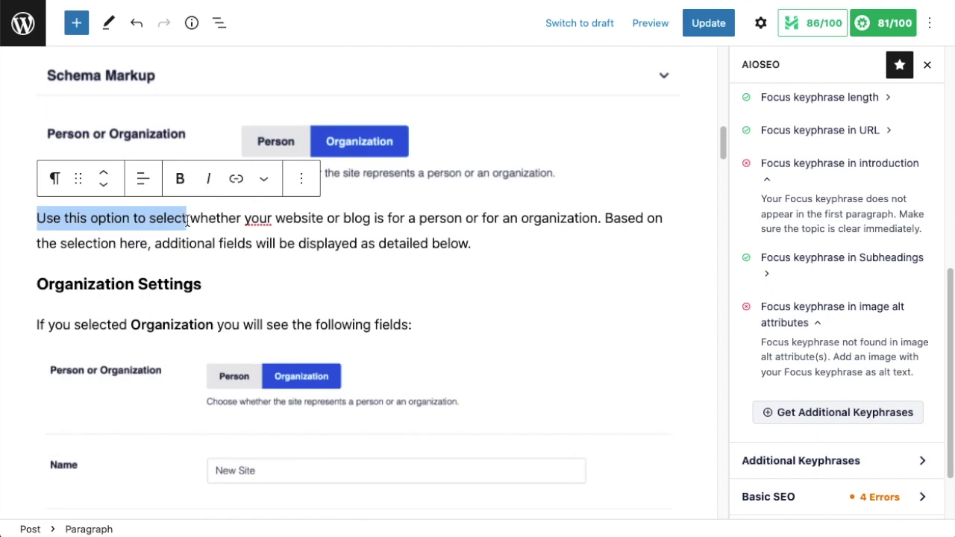
click(179, 180)
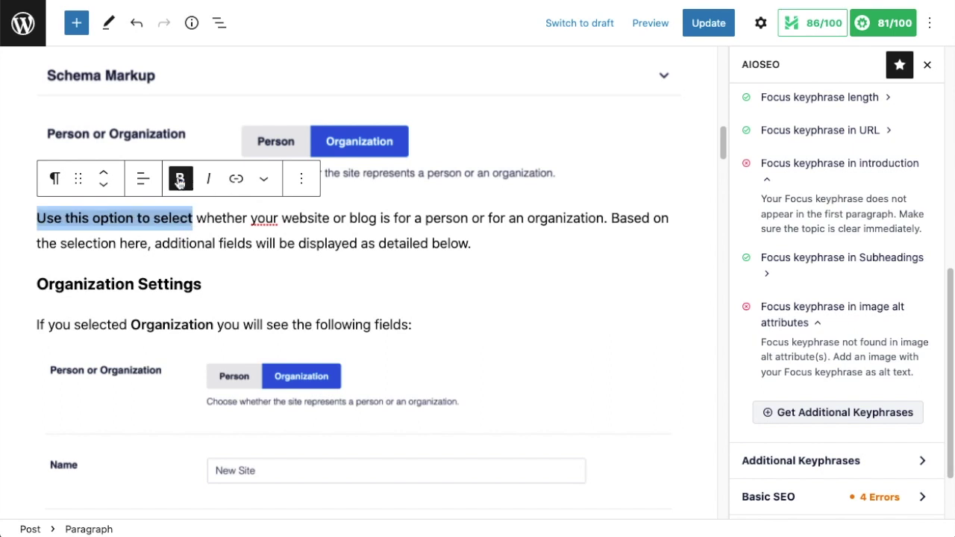
click(185, 233)
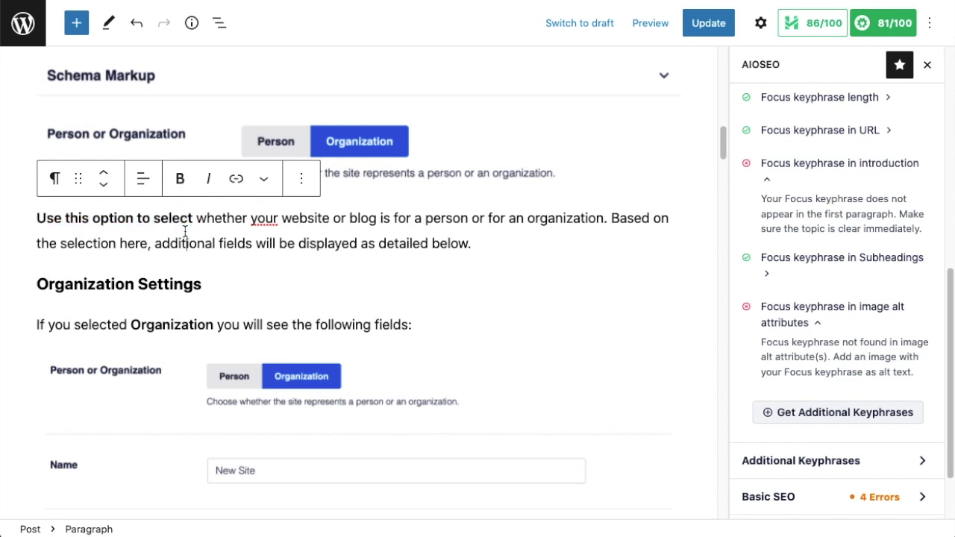